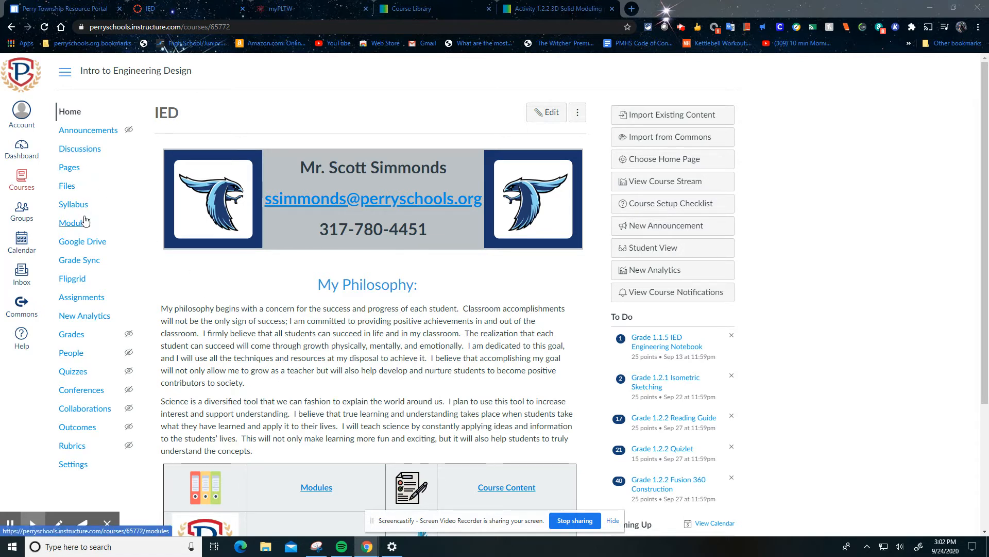
- Open the 1.2.2 Fusion 360 Construction assignment from the course modules and add a blank browser tab alongside it
left_click(116, 223)
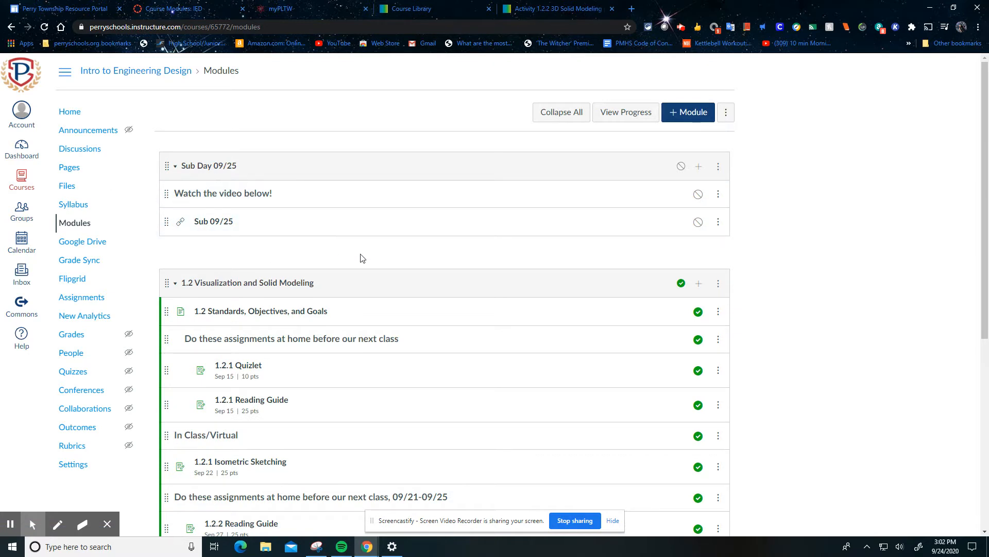
scroll(362, 258, "down", 3)
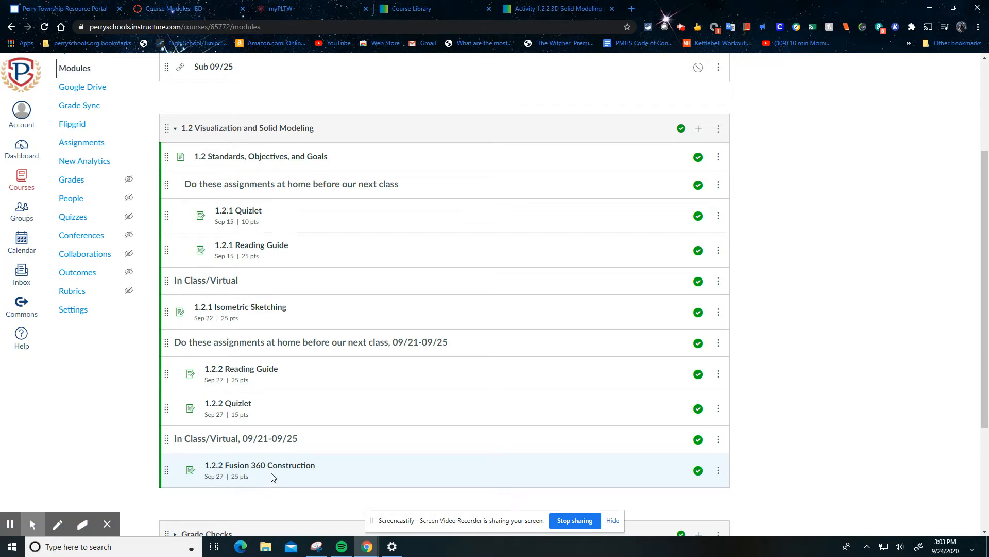
scroll(271, 477, "down", 2)
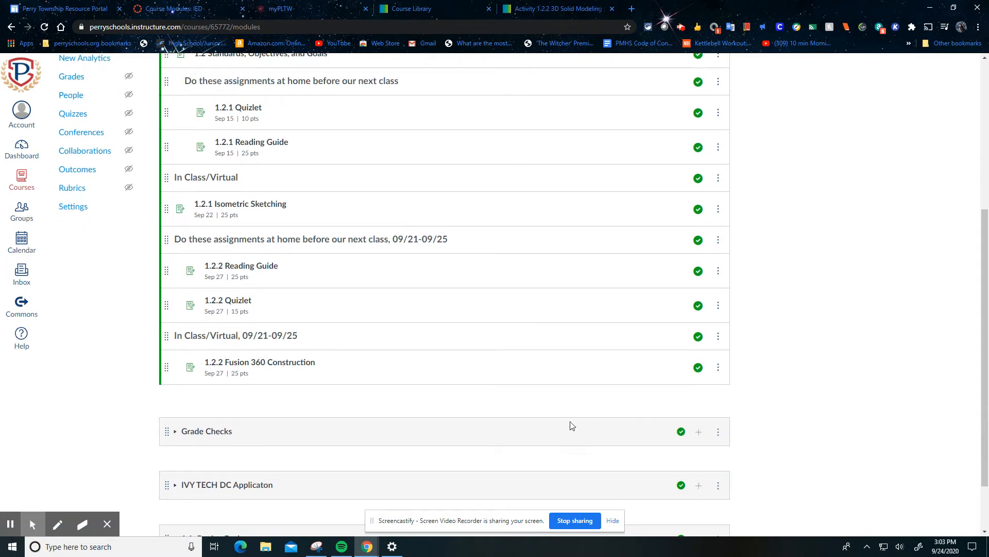
left_click(294, 364)
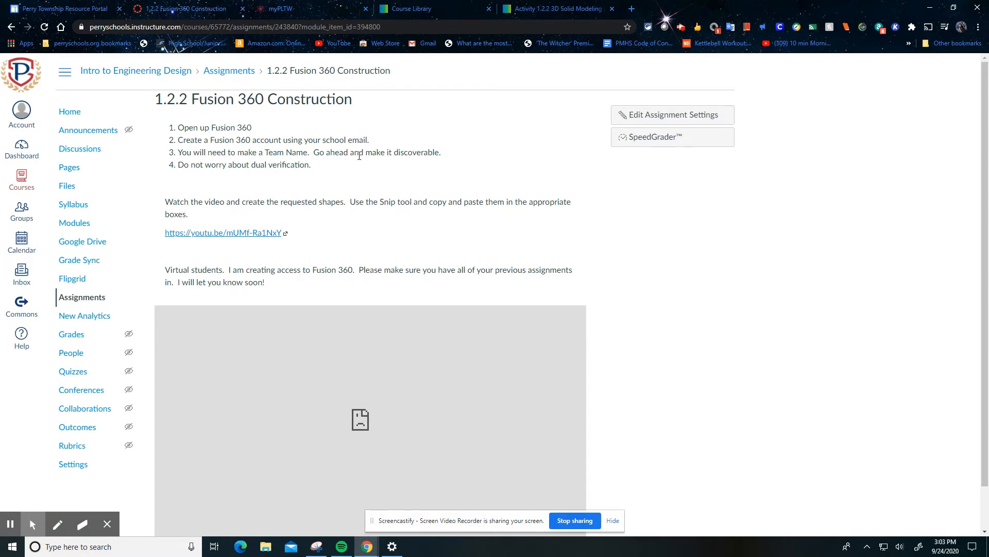
left_click(632, 9)
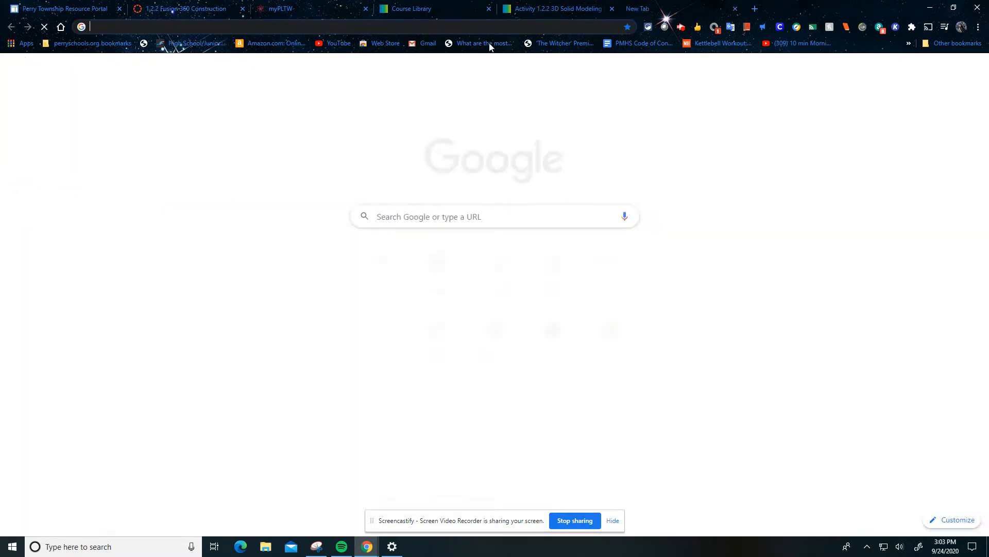
left_click(184, 9)
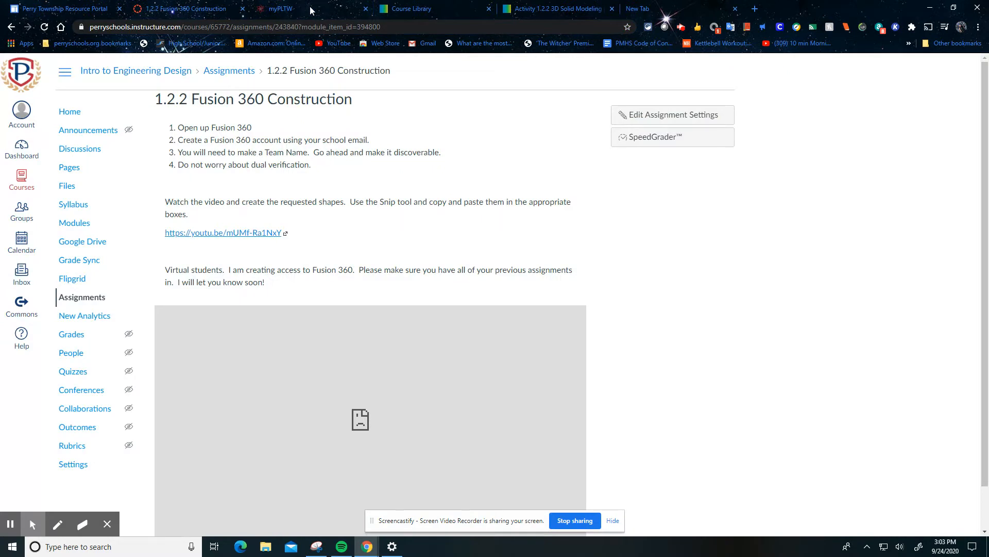
- Switch to the Activity 1.2.2 3D Solid Modeling page and read its goals, materials, resources and 3D Modeling Software steps 1 to 5
left_click(533, 8)
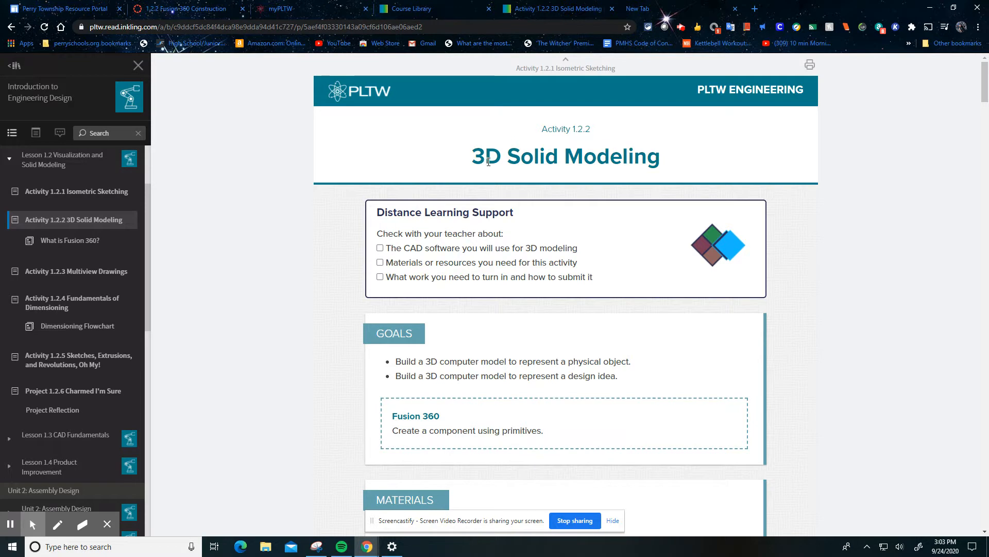
scroll(525, 326, "down", 5)
scroll(518, 262, "up", 3)
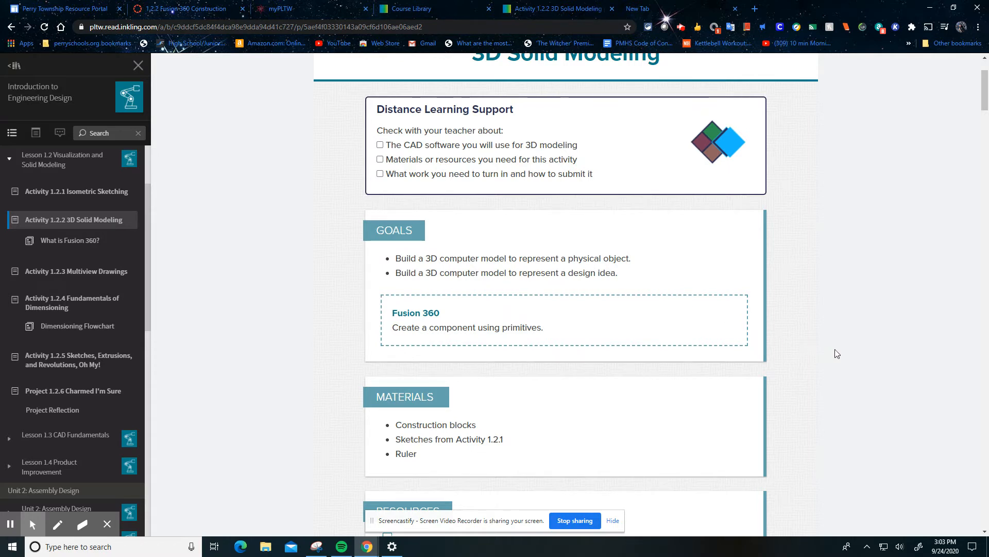
scroll(837, 354, "down", 3)
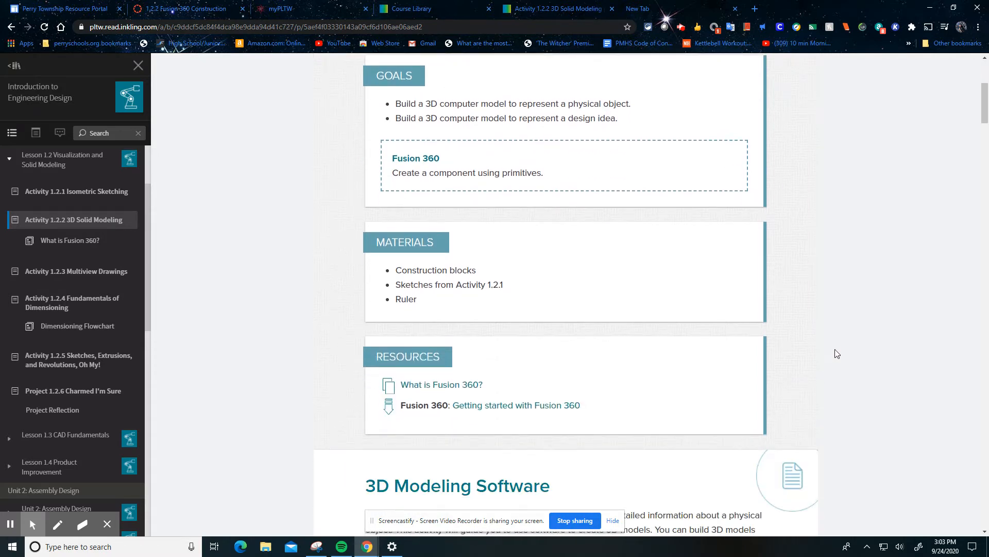
scroll(837, 353, "down", 6)
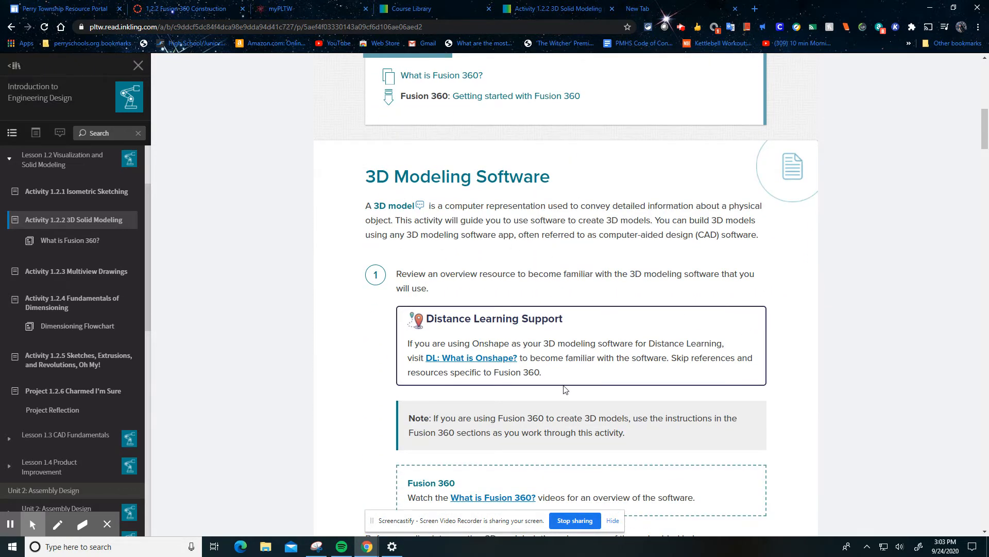
scroll(541, 309, "down", 3)
scroll(660, 361, "down", 4)
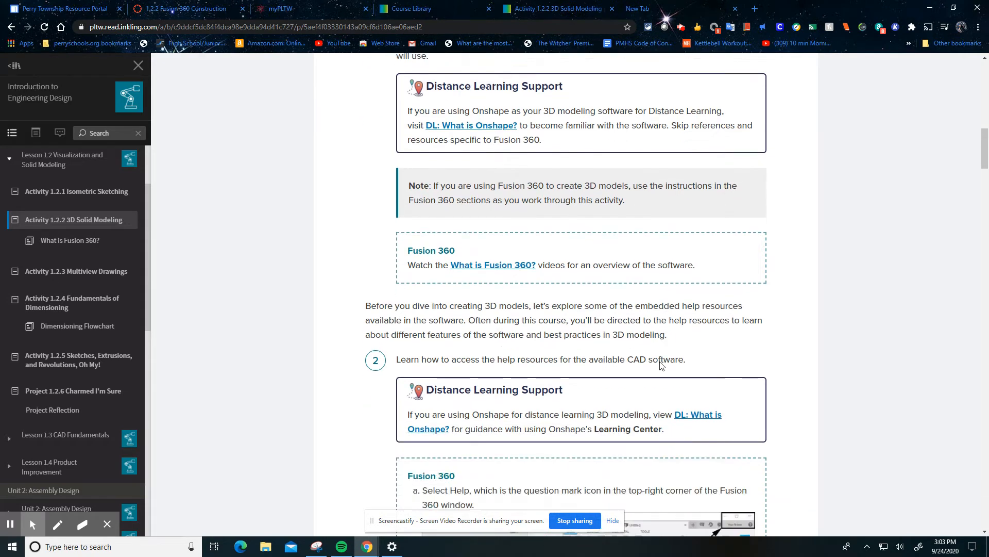
scroll(580, 340, "down", 9)
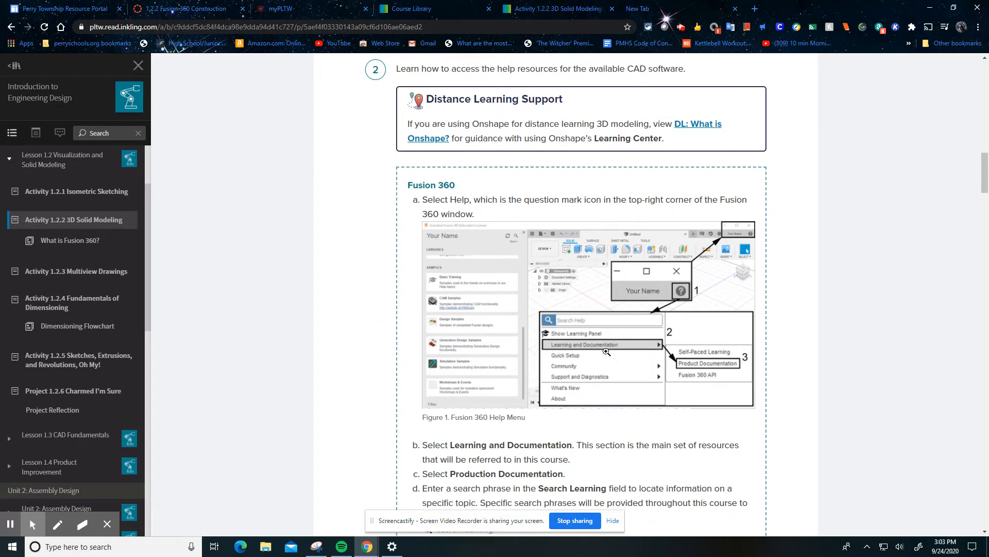
scroll(580, 340, "down", 6)
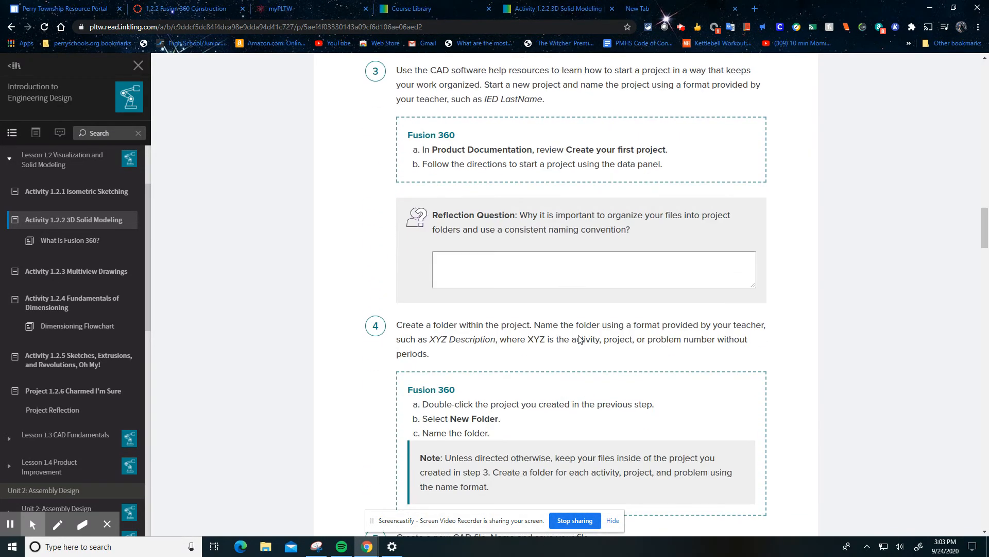
left_click(607, 270)
scroll(687, 341, "down", 1)
scroll(687, 341, "down", 5)
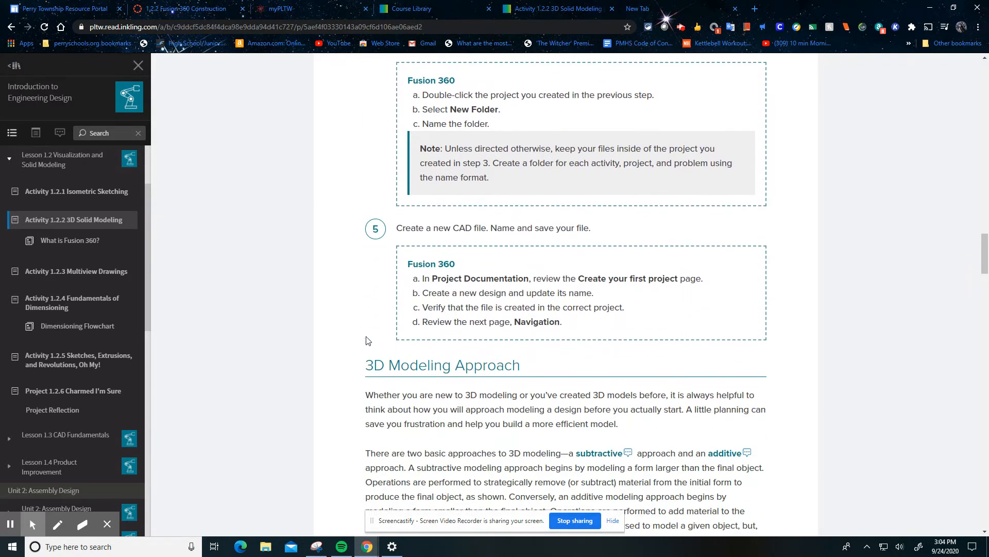
- Read the 3D Modeling Approach section, the construction block modeling steps and the conclusion questions of the activity
scroll(576, 350, "down", 4)
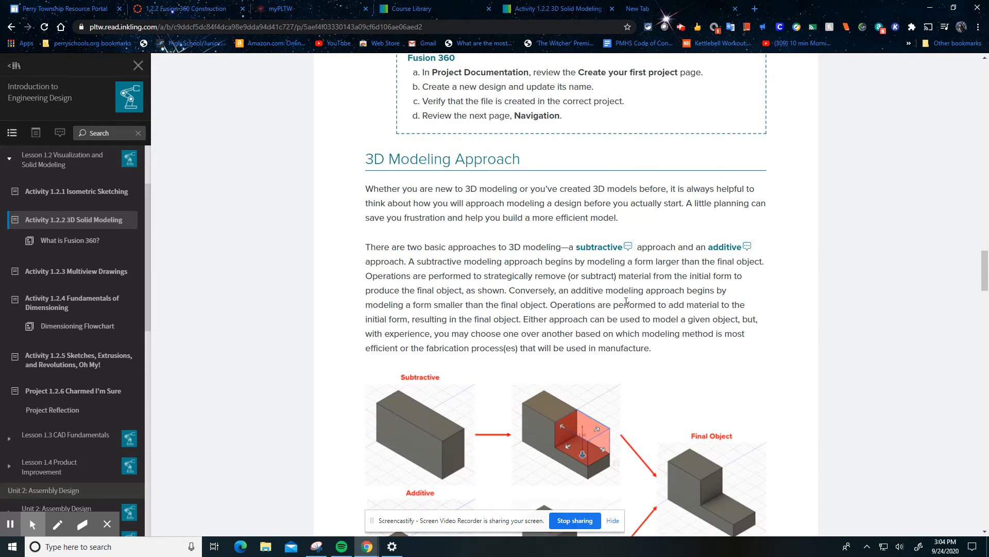
scroll(615, 321, "down", 3)
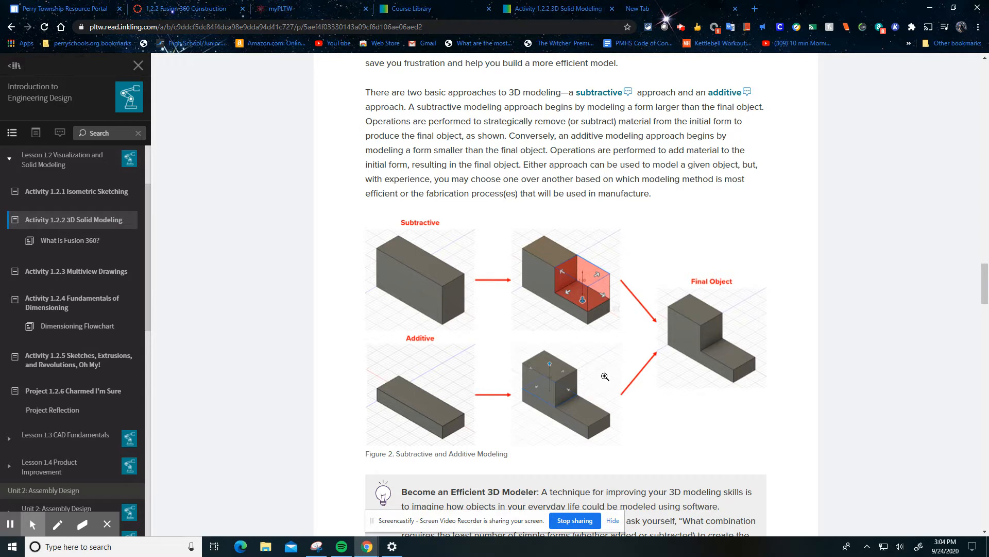
scroll(603, 378, "down", 5)
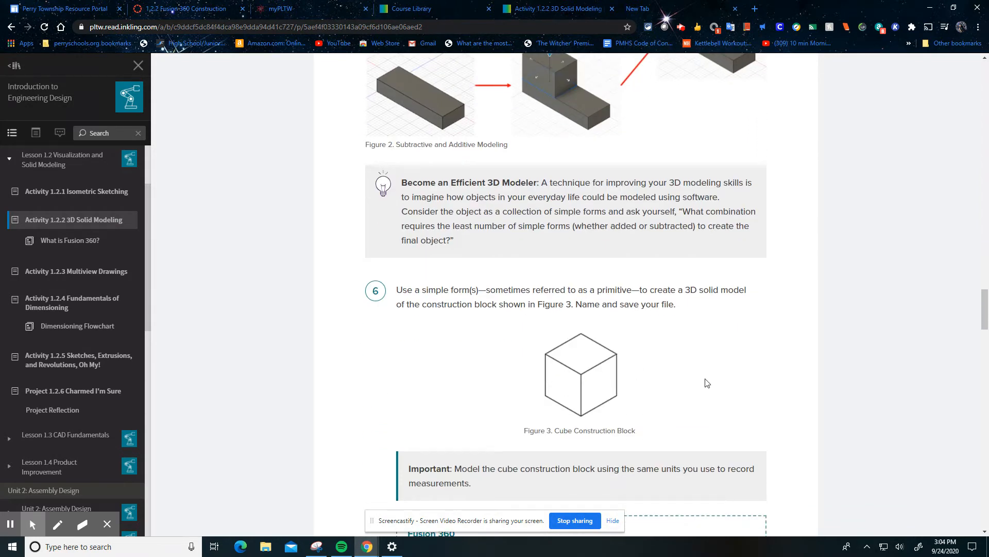
scroll(707, 381, "down", 2)
scroll(692, 401, "down", 9)
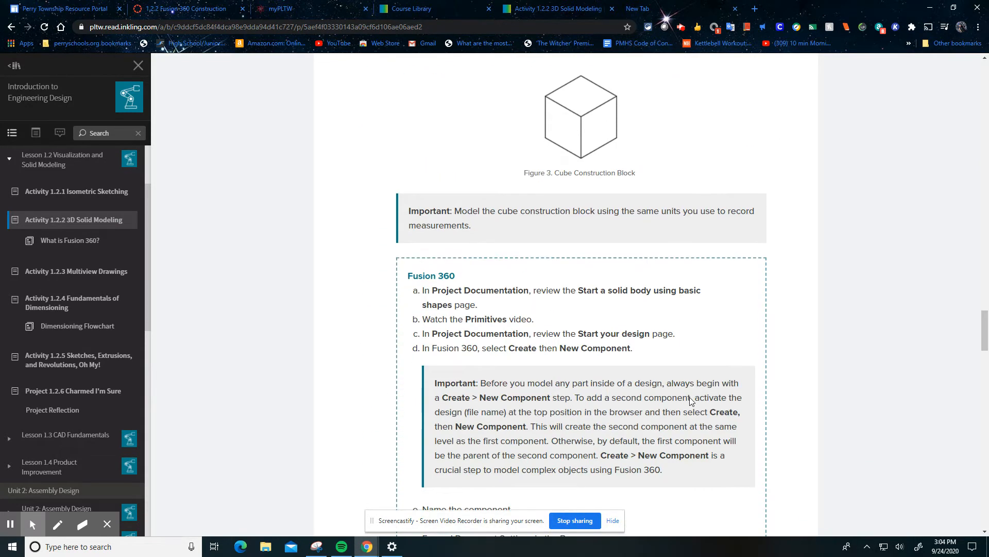
scroll(696, 419, "down", 10)
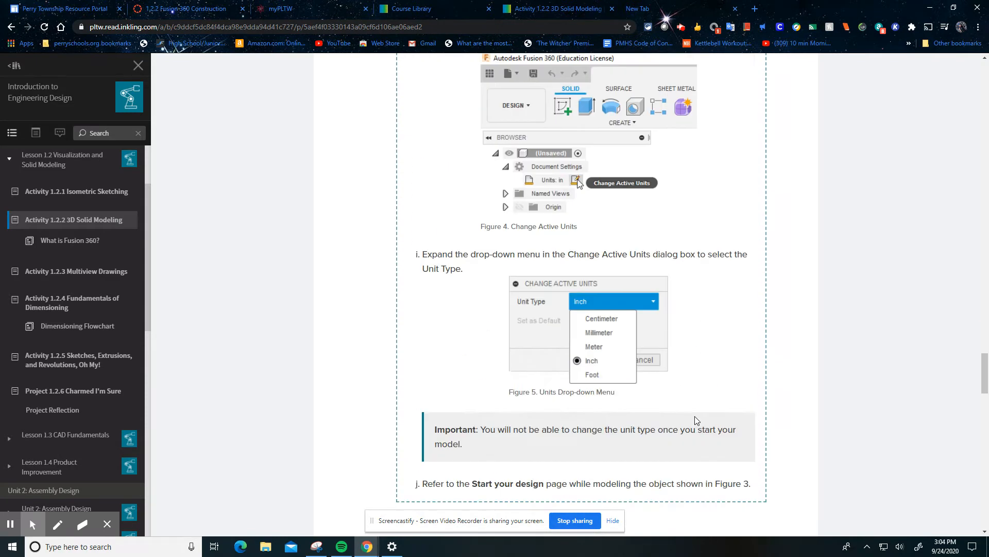
scroll(696, 415, "down", 5)
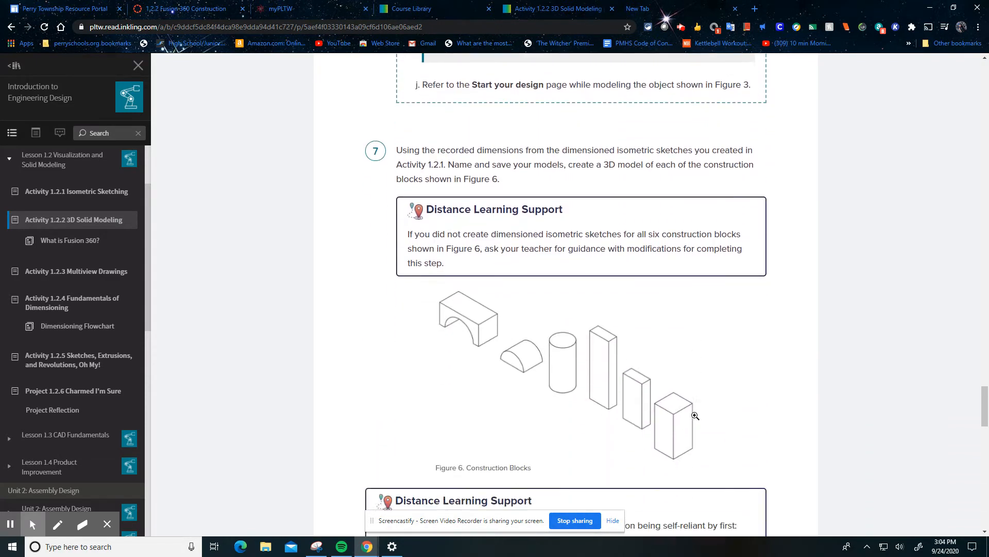
scroll(696, 418, "down", 14)
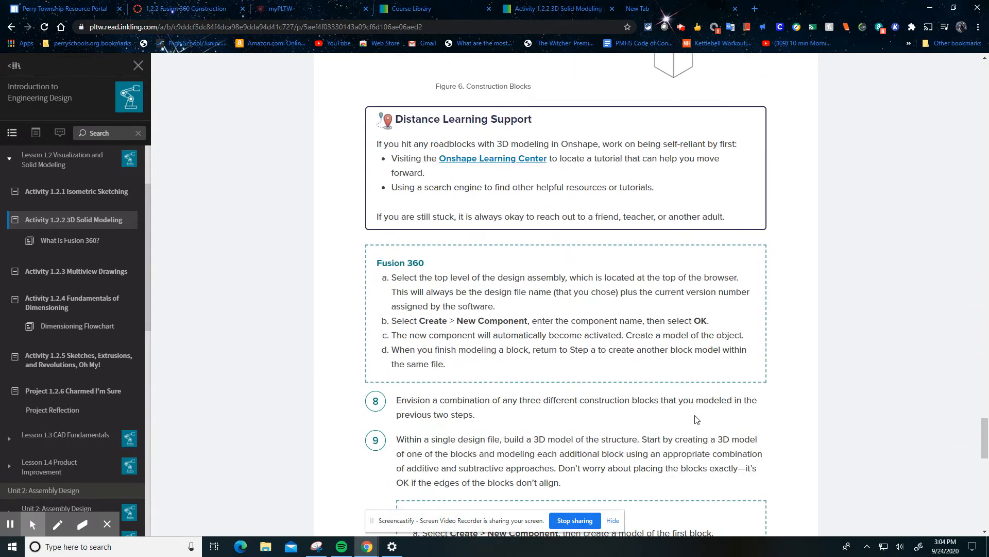
scroll(697, 419, "down", 4)
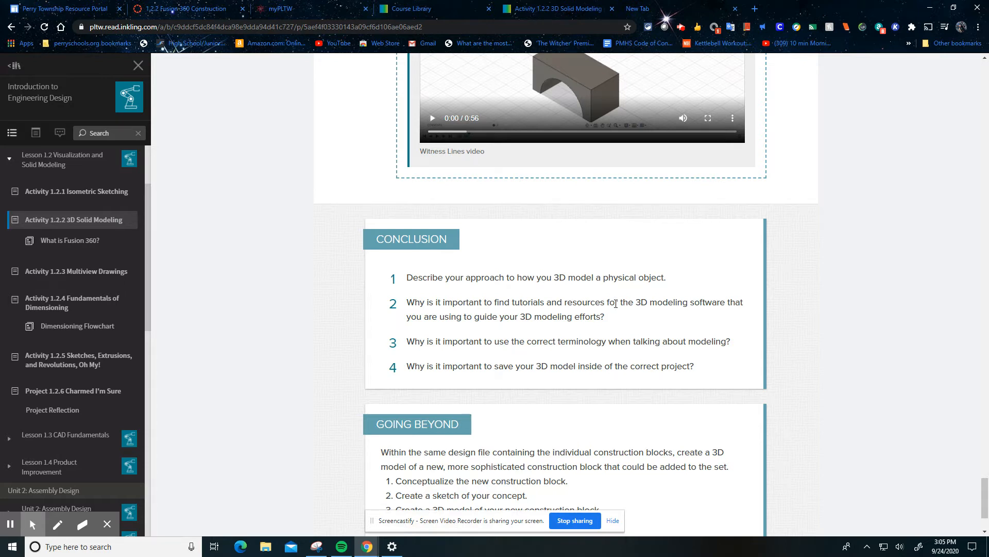
- Return to the 1.2.2 Fusion 360 Construction assignment, reload it and open its attached 1.2.2 document
left_click(189, 8)
scroll(750, 314, "down", 1)
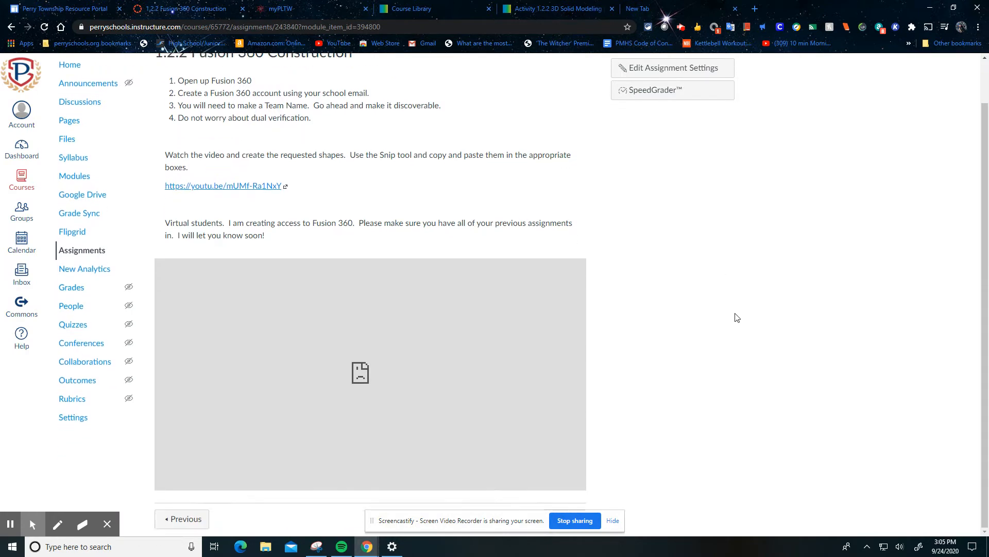
scroll(735, 316, "up", 1)
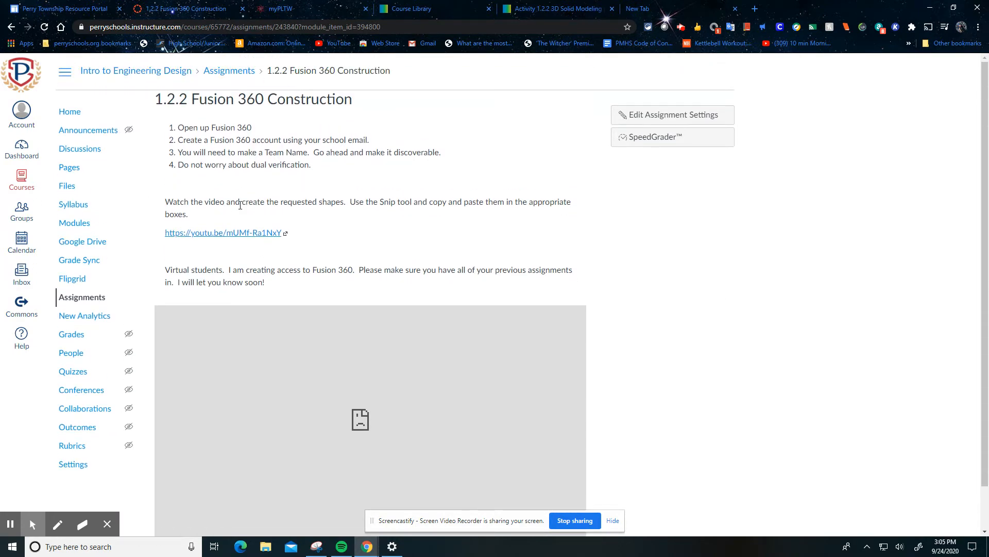
left_click(44, 26)
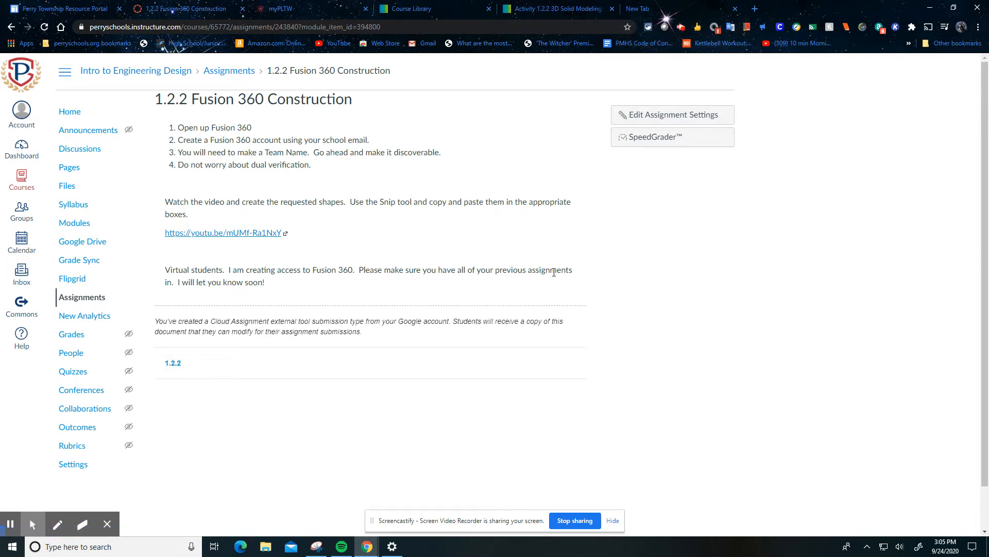
left_click(180, 365)
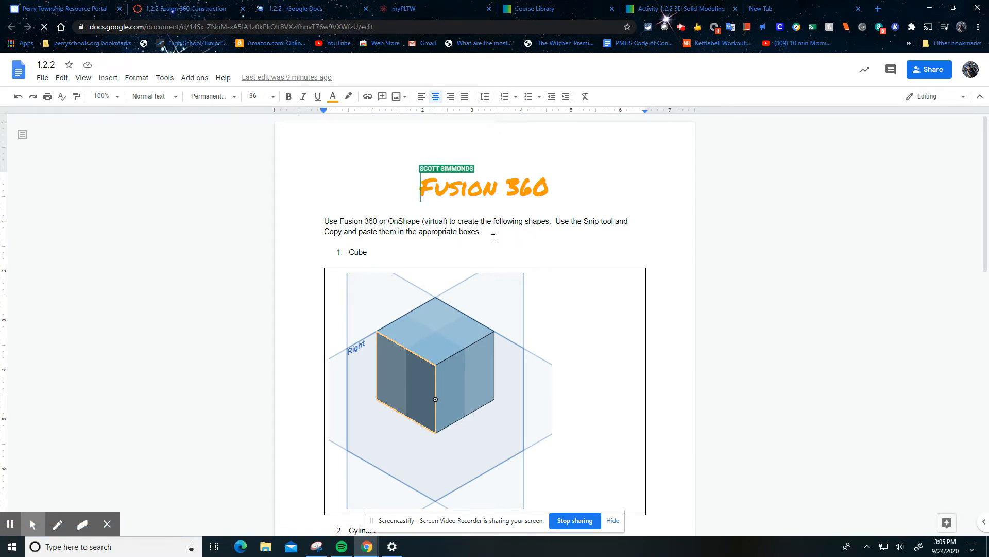
- Delete the cube picture from the Cube answer box in the 1.2.2 document
left_click(533, 229)
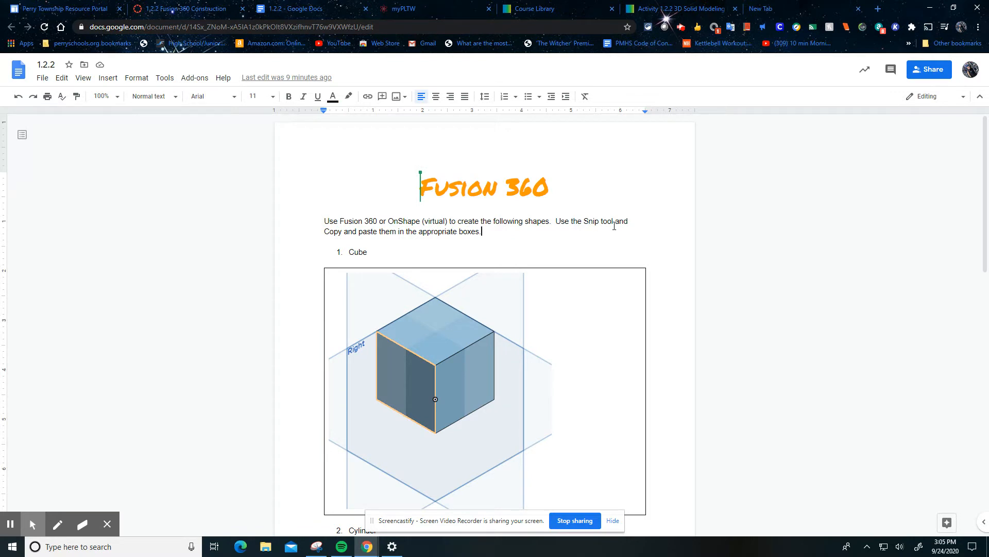
left_click(382, 320)
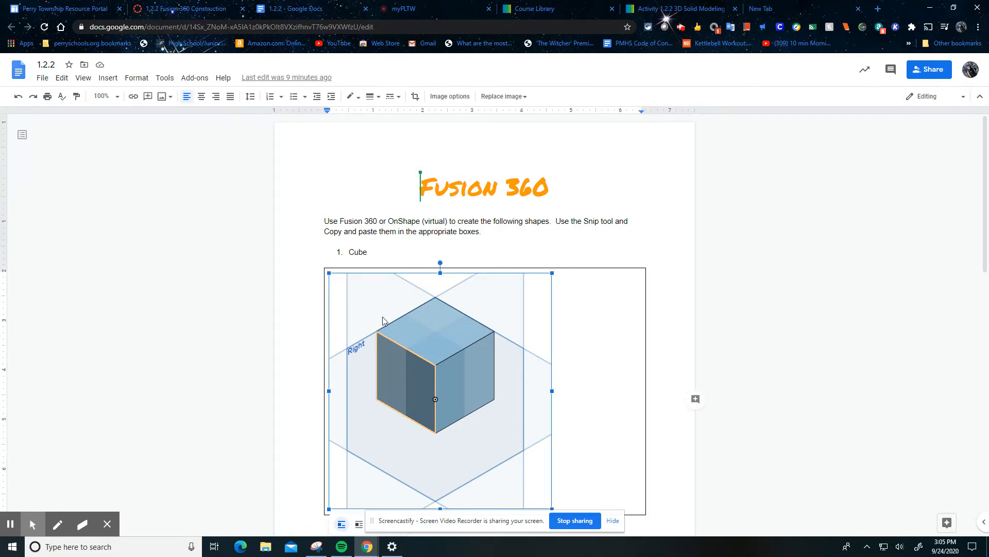
key("Delete")
scroll(512, 337, "down", 2)
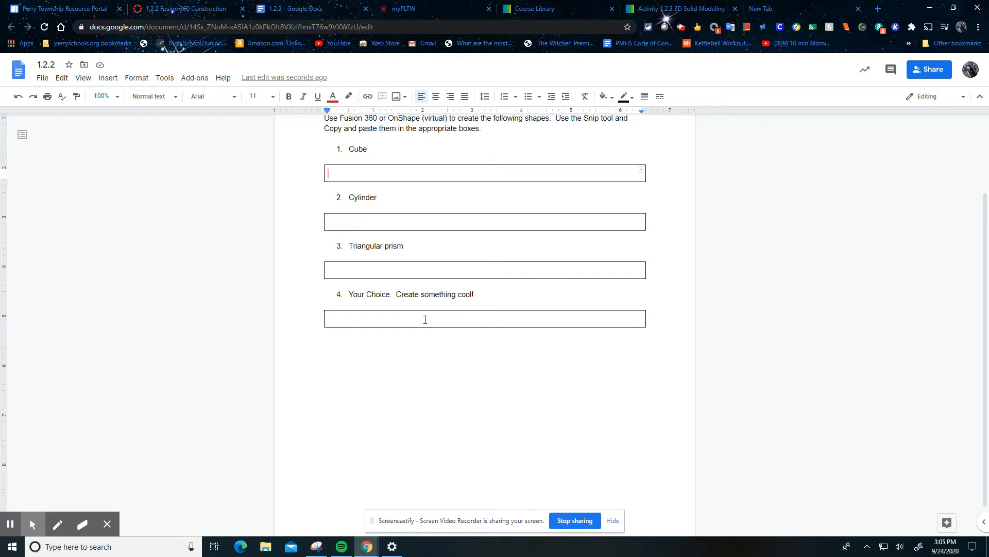
scroll(603, 402, "up", 1)
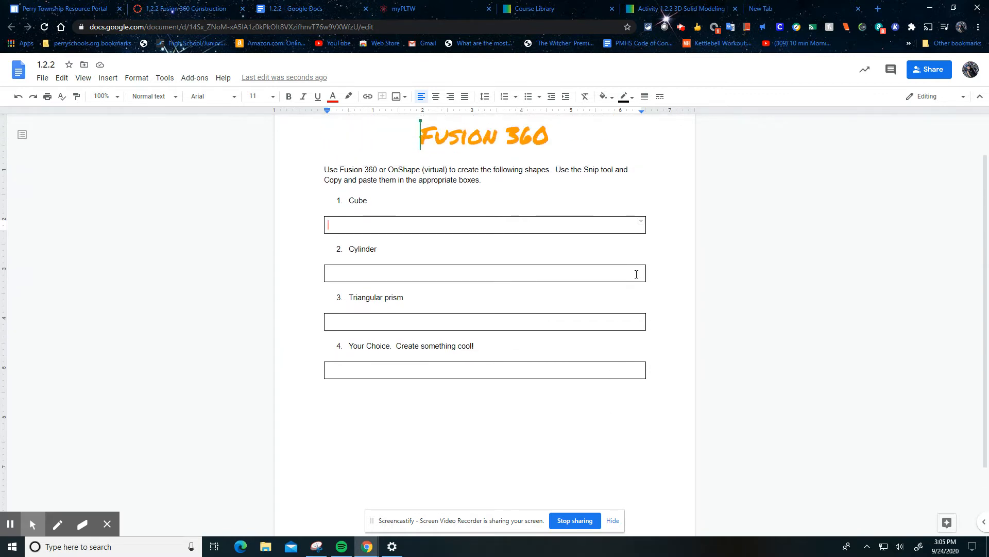
- Search the web for onshape in the blank tab and open the Onshape home page
left_click(769, 9)
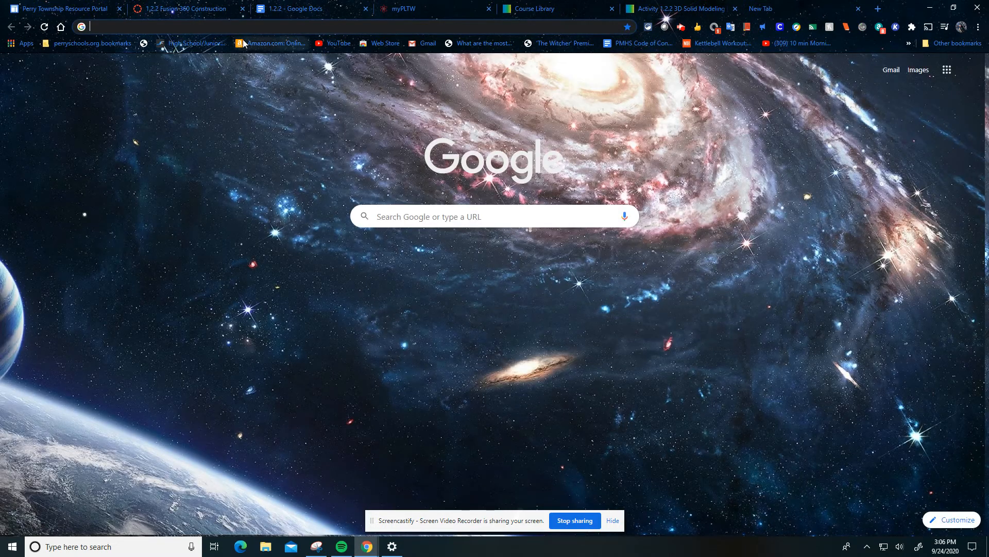
type("onshape")
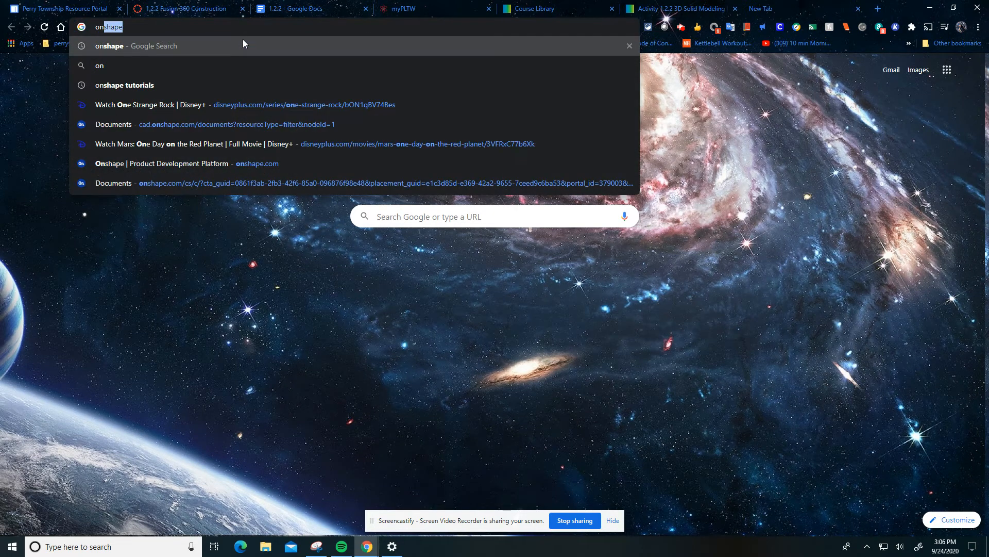
key("Return")
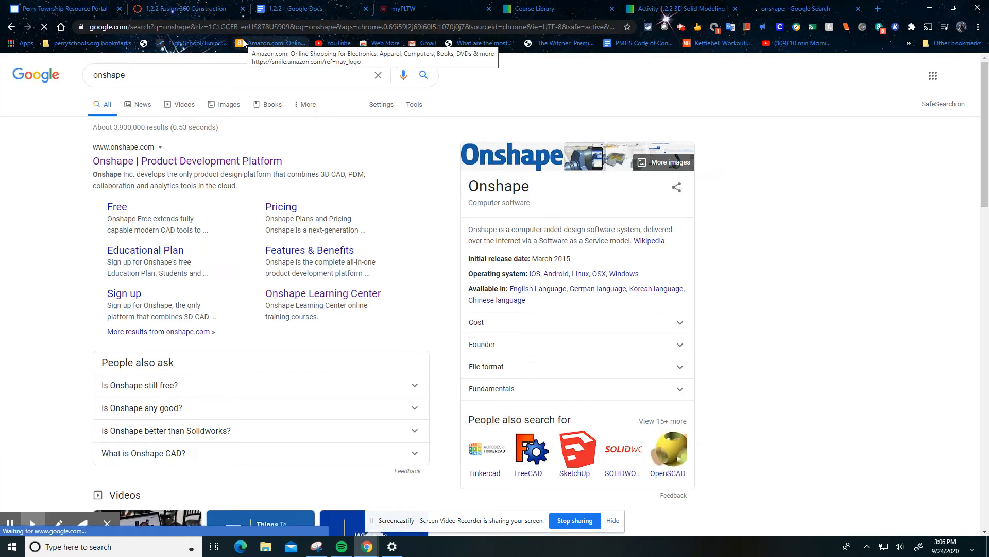
left_click(131, 161)
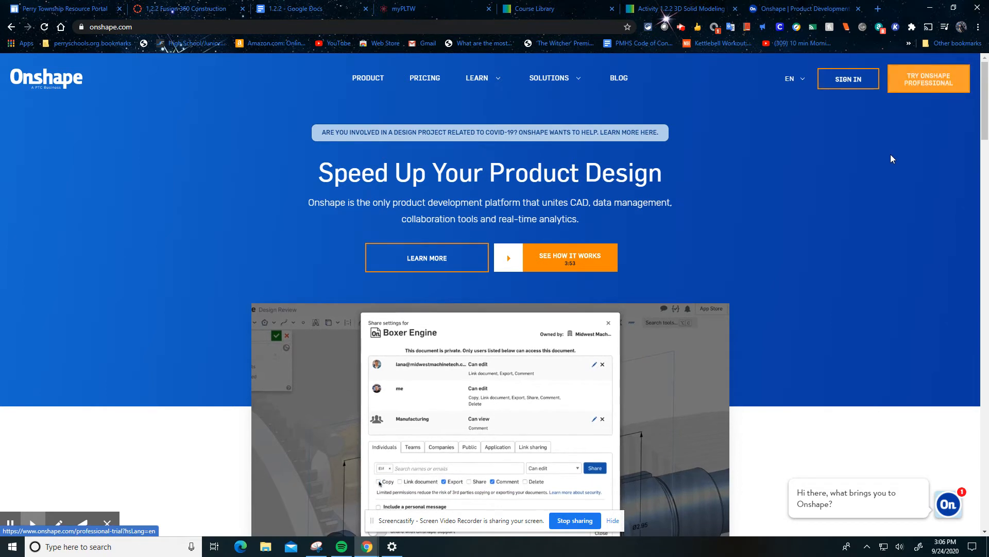
scroll(879, 144, "down", 5)
scroll(879, 145, "up", 5)
scroll(879, 144, "up", 1)
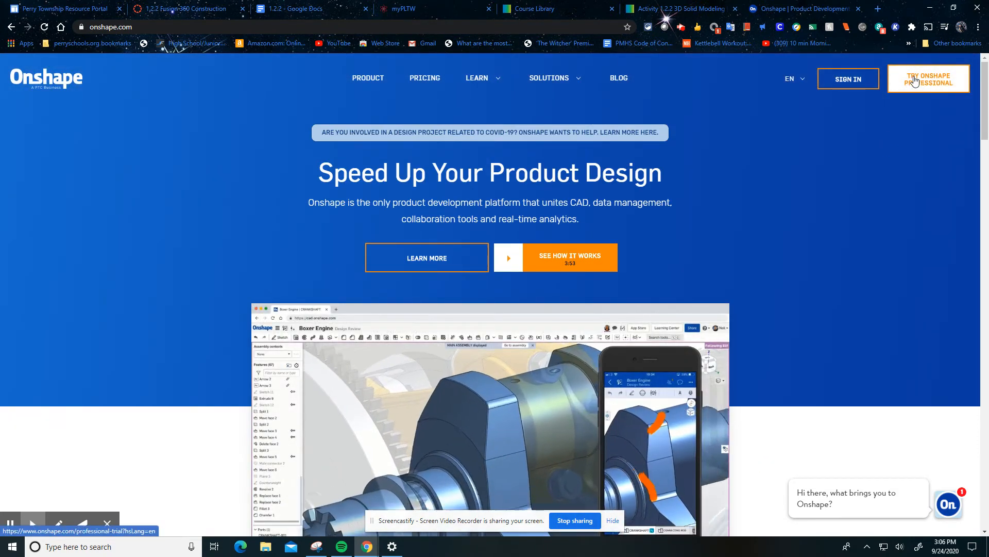
- Sign in to Onshape to reach the My Onshape documents list, leaving the Professional trial request unused
left_click(830, 77)
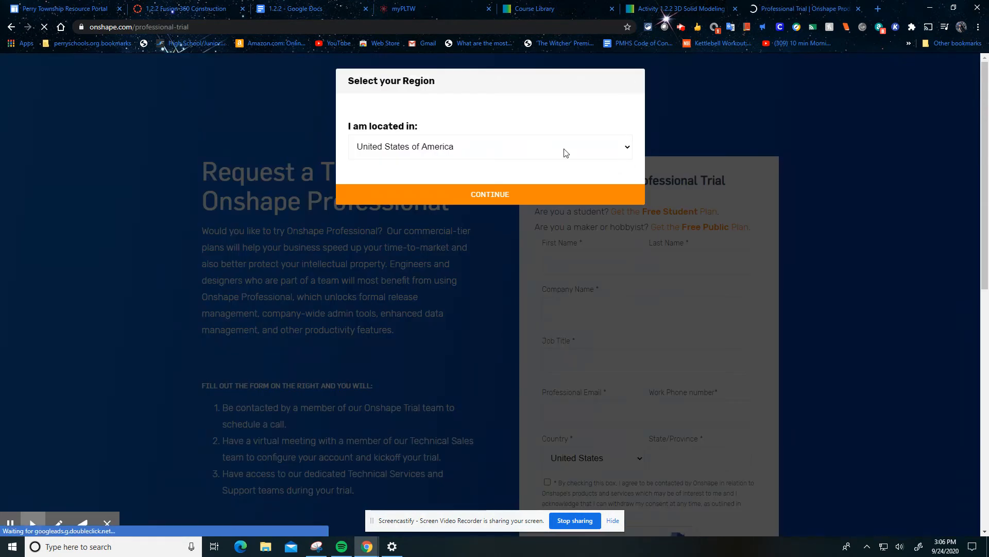
left_click(11, 26)
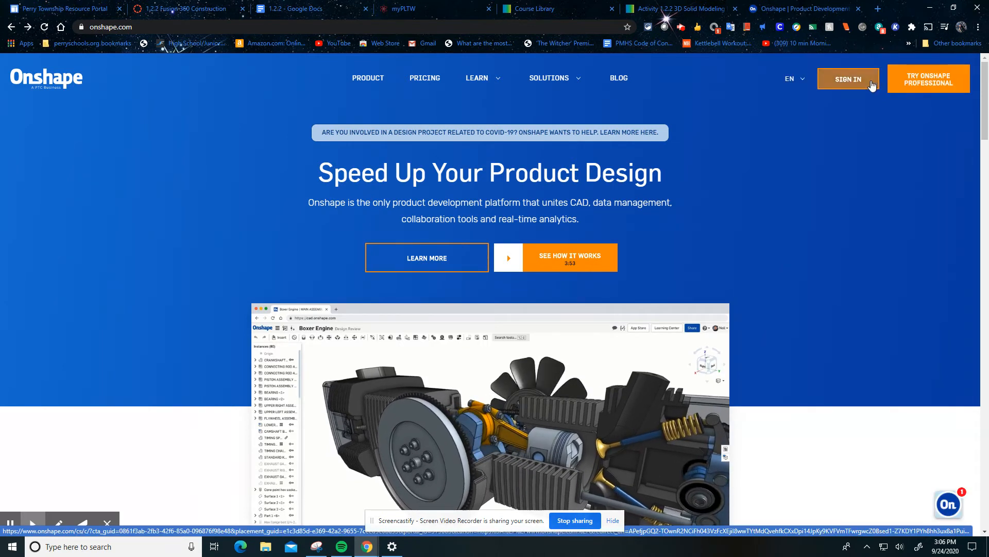
left_click(872, 85)
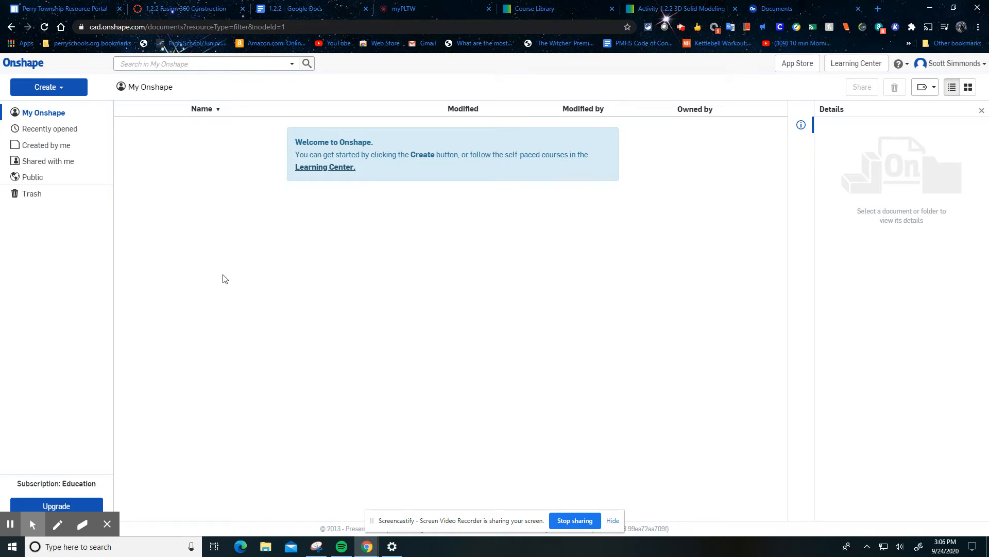
- Create a folder in My Onshape named IED followed by the teacher's surname
left_click(72, 88)
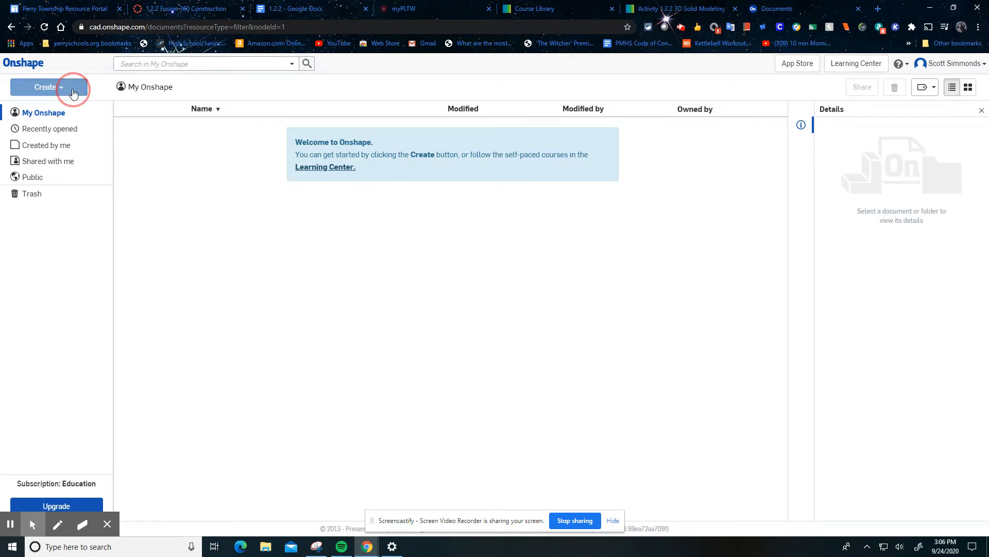
left_click(60, 122)
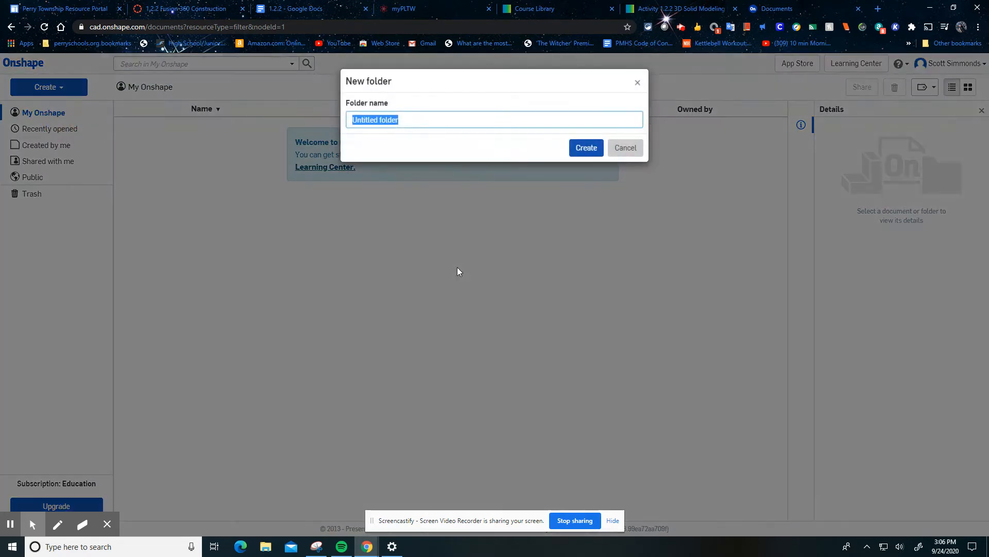
type("I")
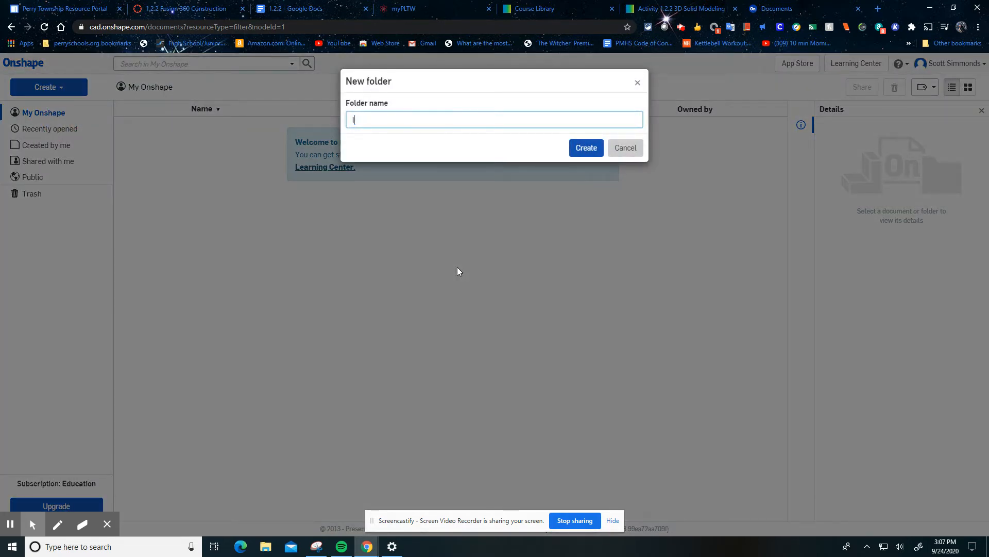
type("ED Simmonds")
left_click(587, 148)
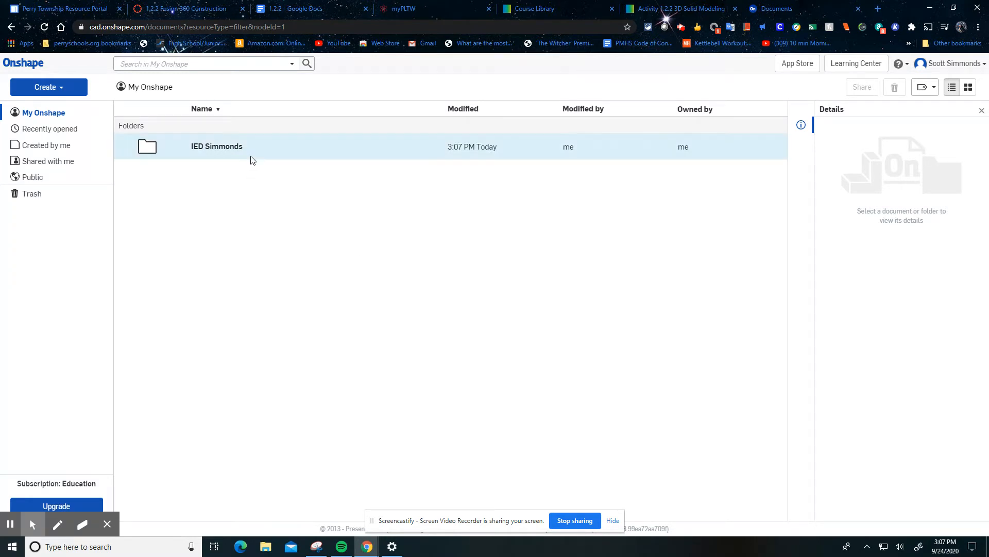
- Create a subfolder named 1.2.2 OnShape Construction inside the new IED folder
left_click(321, 148)
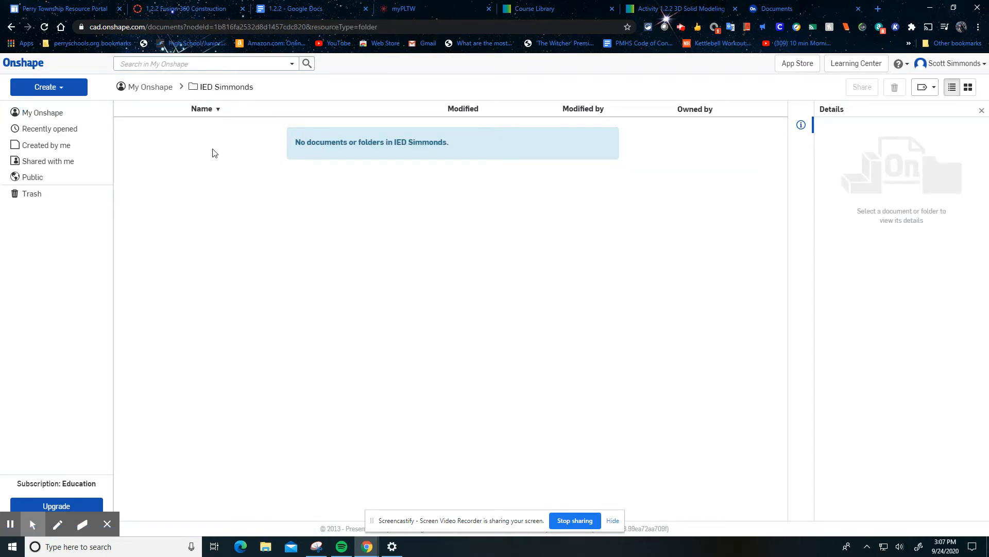
left_click(70, 89)
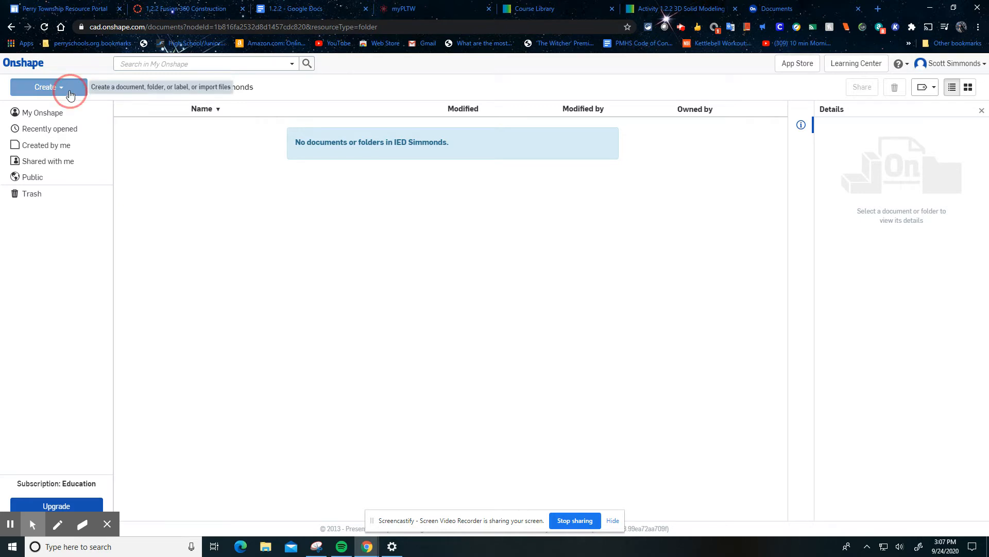
left_click(59, 121)
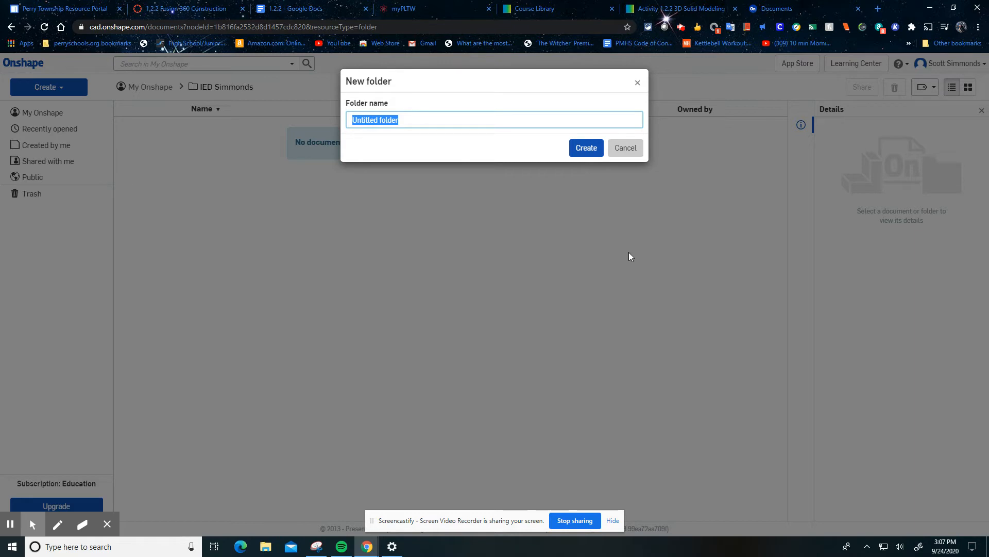
type("1.2.2 OnShape Construction")
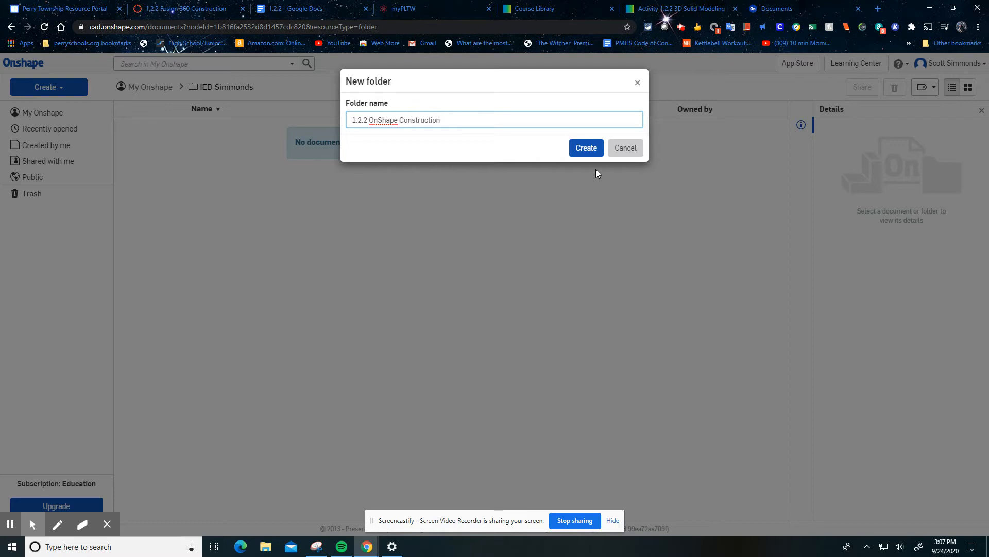
left_click(587, 147)
- Create a document named Cube in the 1.2.2 OnShape Construction folder and return to the folder's list
double_click(249, 154)
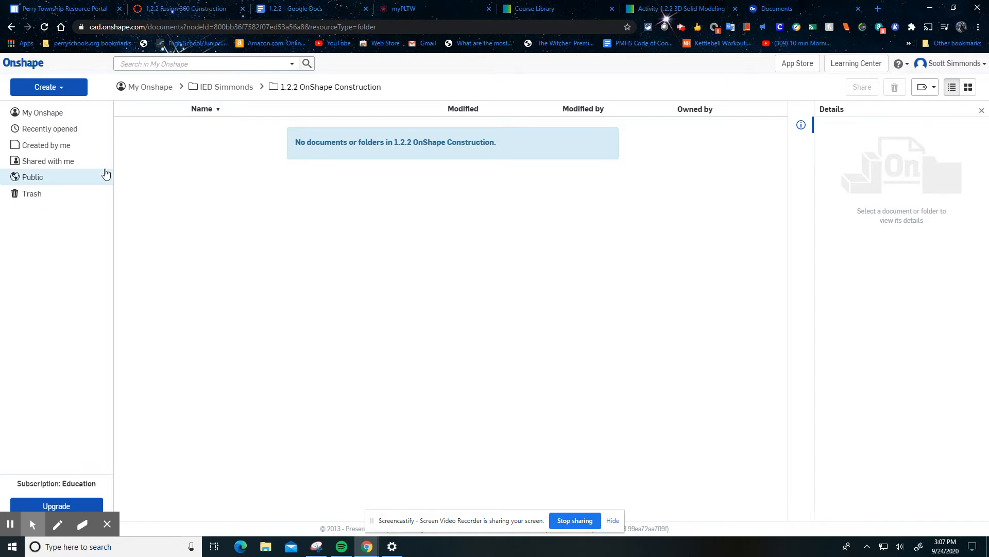
left_click(71, 90)
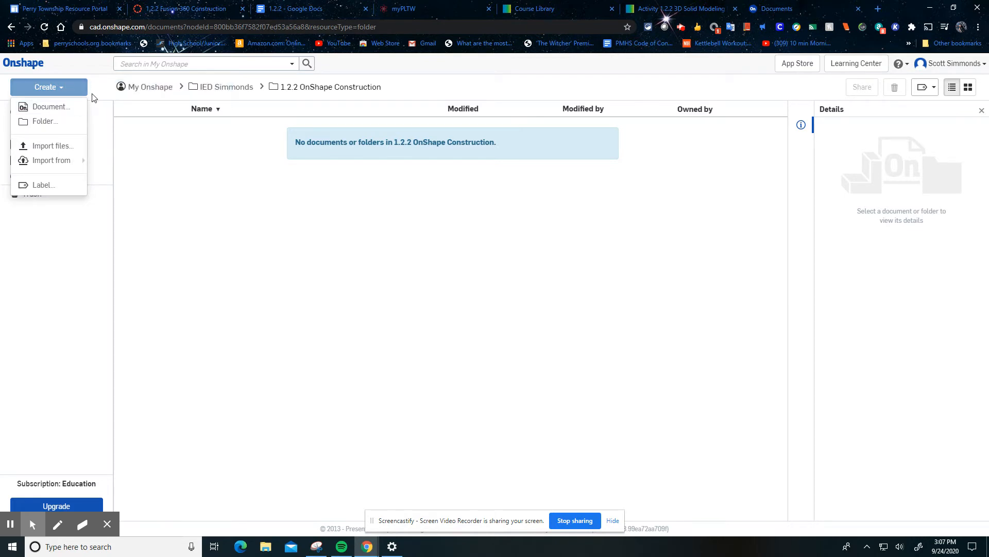
left_click(54, 106)
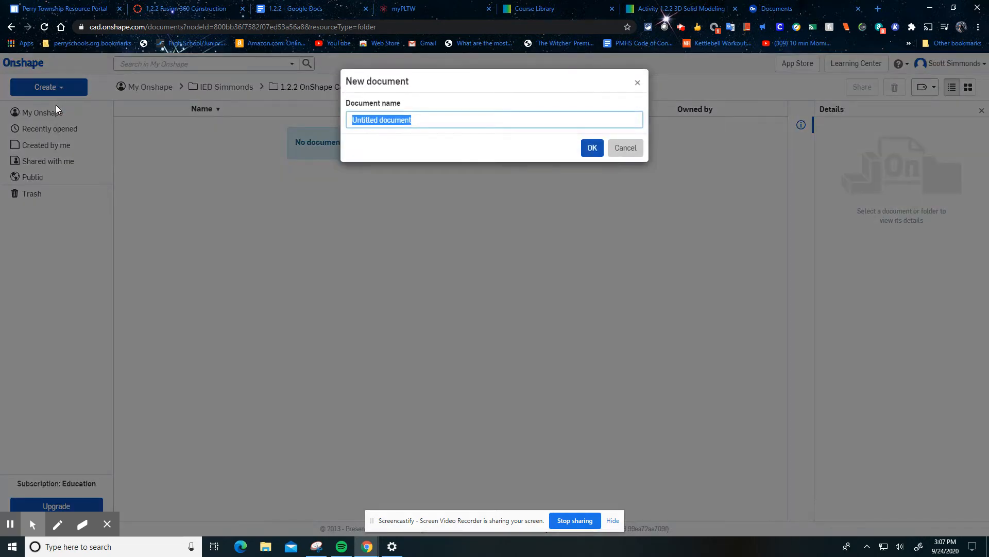
type("Cub")
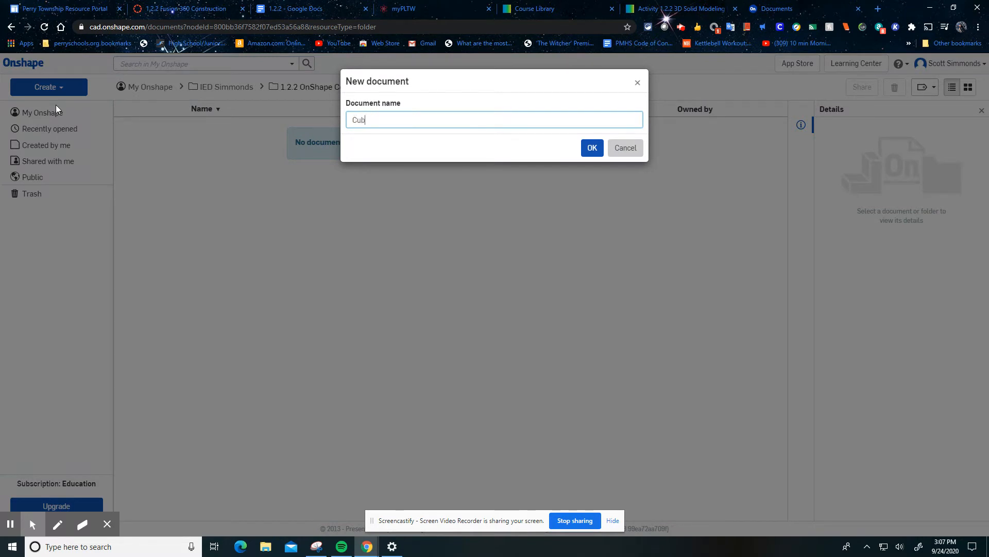
type("e")
left_click(601, 154)
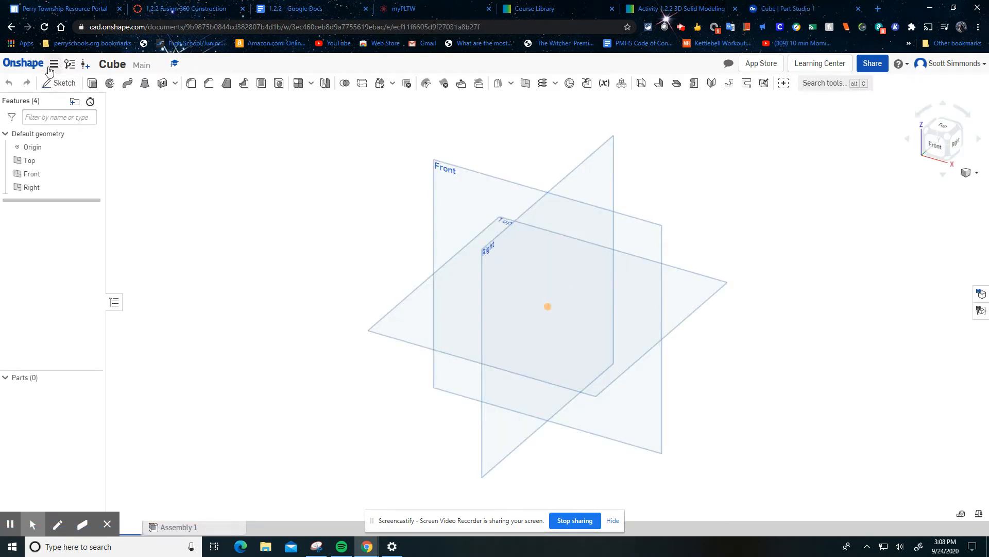
left_click(29, 66)
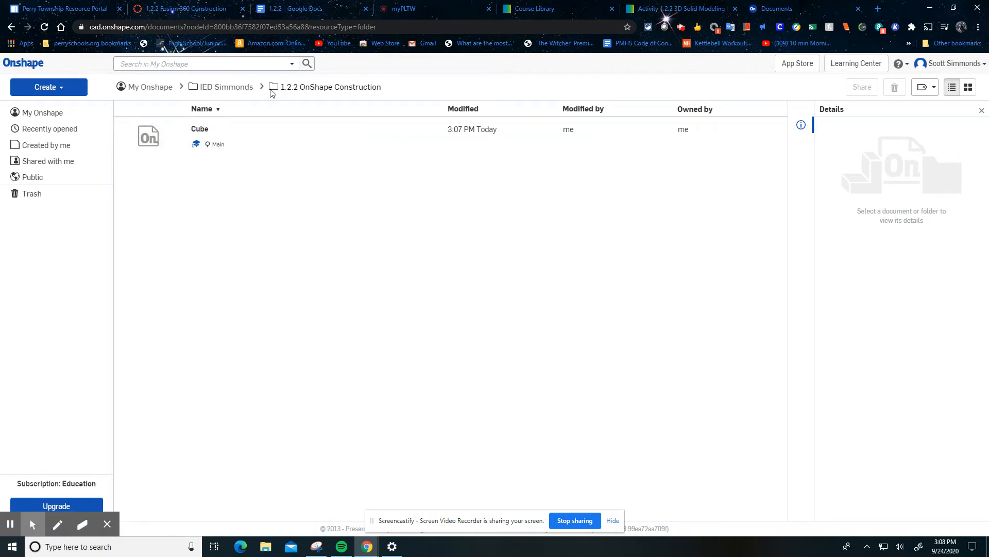
left_click(305, 90)
left_click(306, 90)
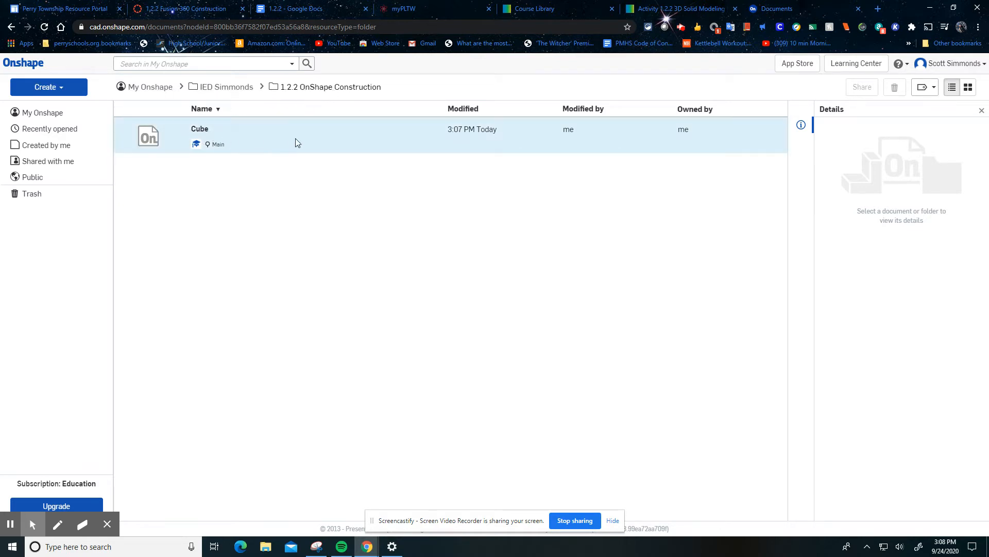
- Create a document named Cylinder in the same folder and return to the document list
left_click(63, 90)
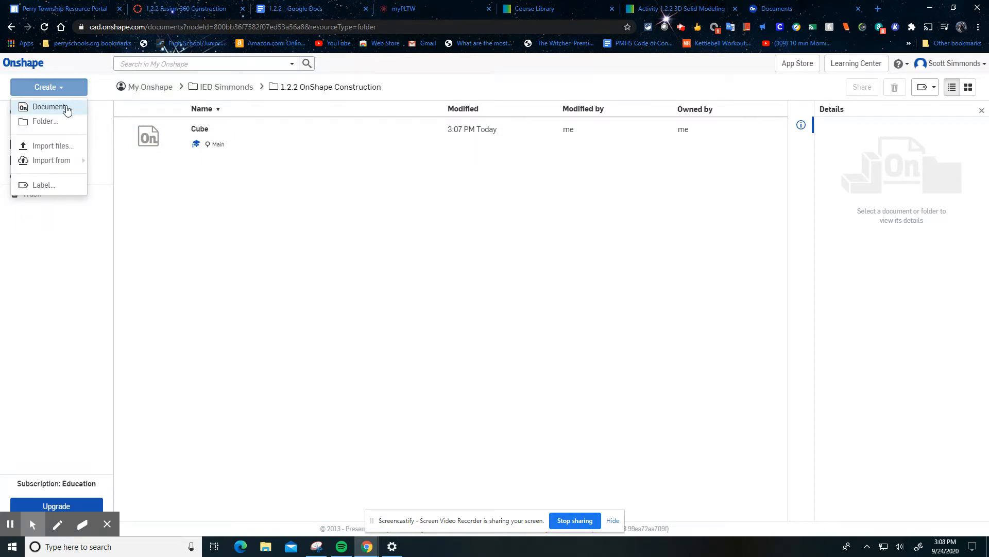
left_click(50, 107)
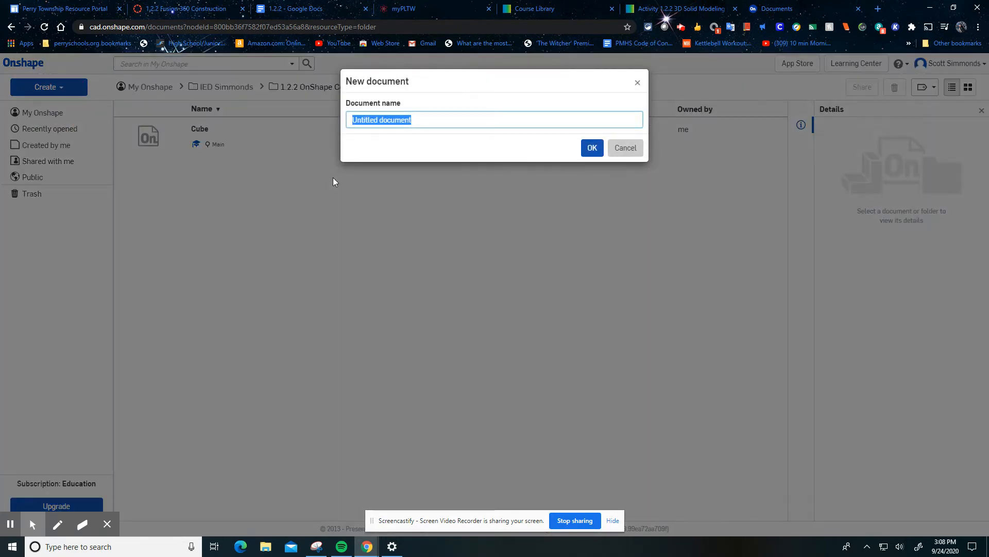
type("Cy")
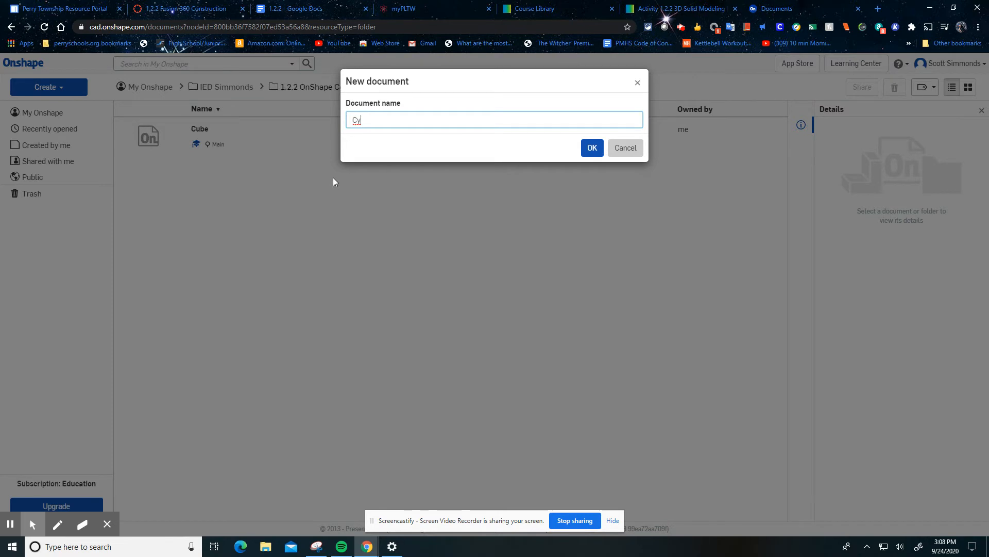
type("linder")
left_click(593, 147)
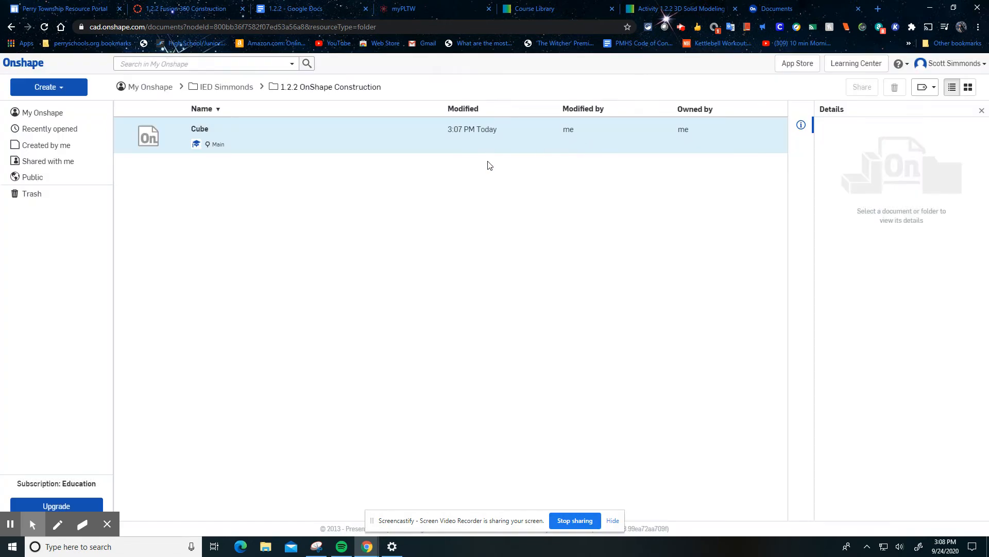
left_click(31, 66)
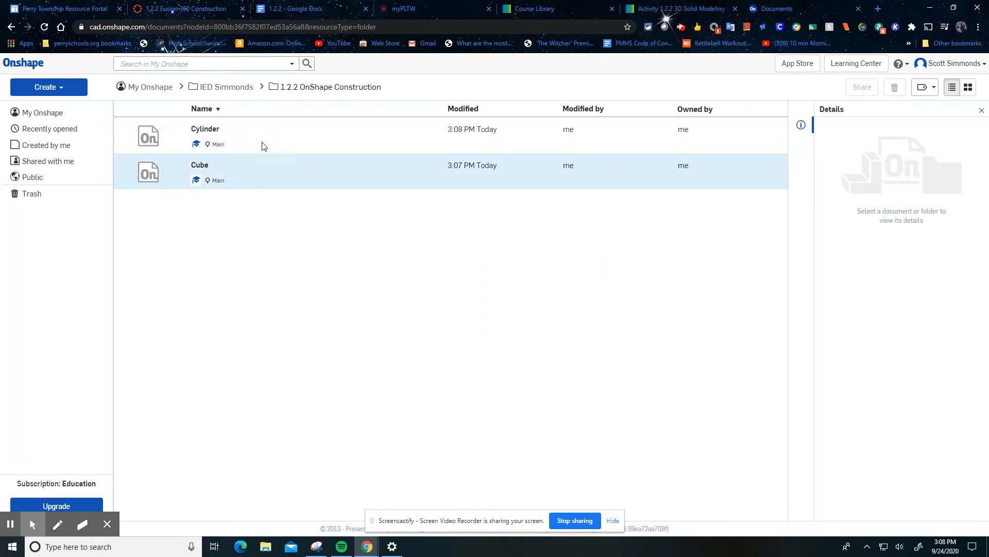
- Add a document named Triangular Prism to the 1.2.2 OnShape Construction folder and go back to its list
left_click(63, 87)
left_click(60, 105)
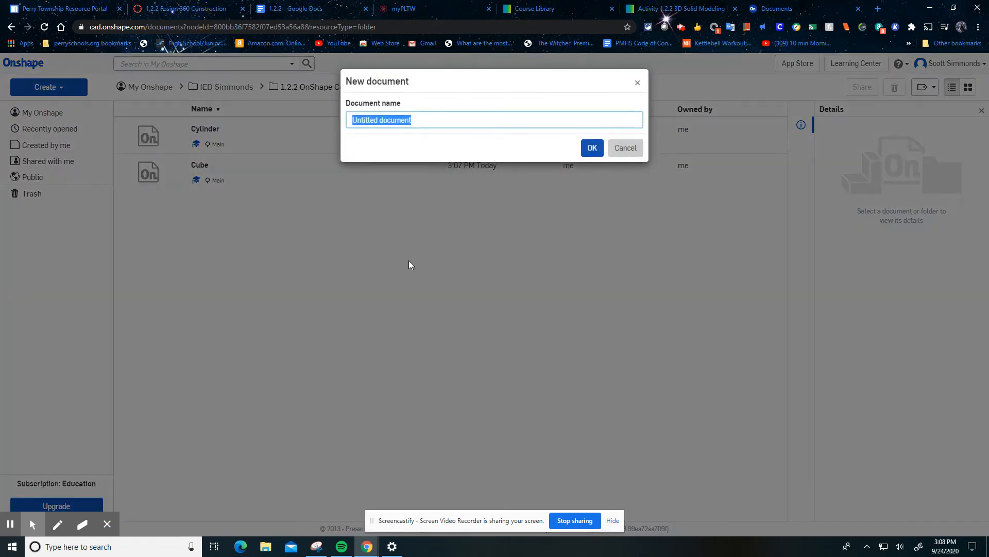
type("Tr")
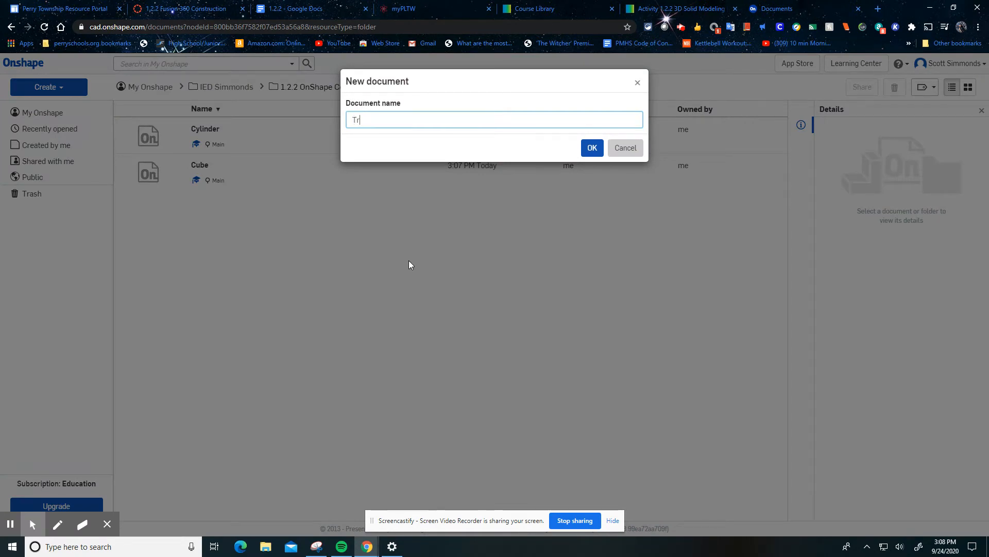
type("iangular Prism")
left_click(592, 148)
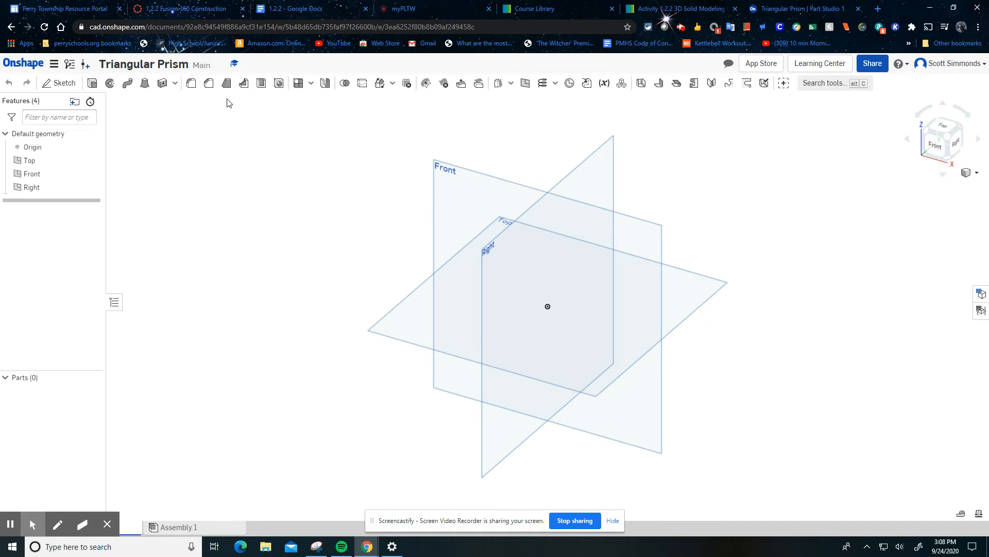
left_click(23, 63)
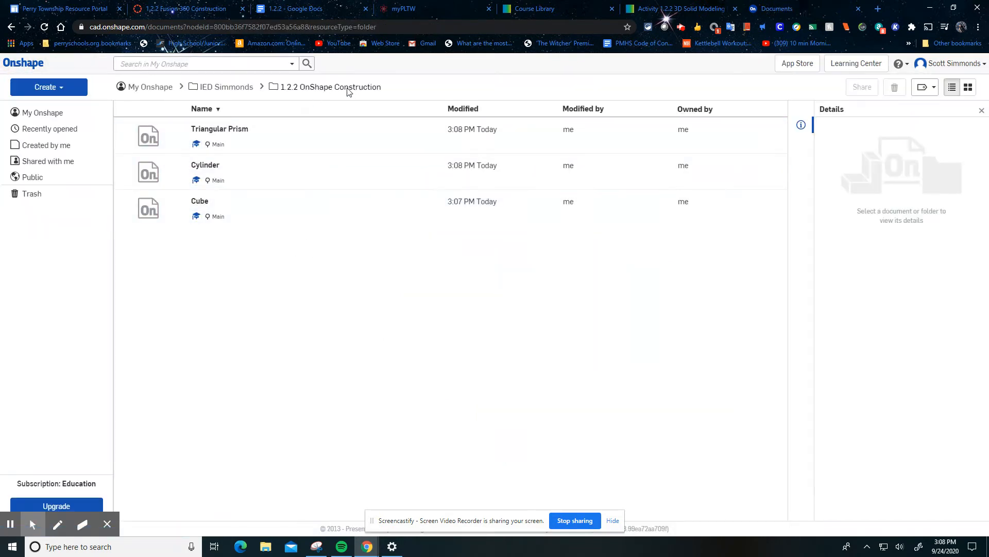
- Add a fourth document named My Choice to the folder and go back to the document list
left_click(46, 86)
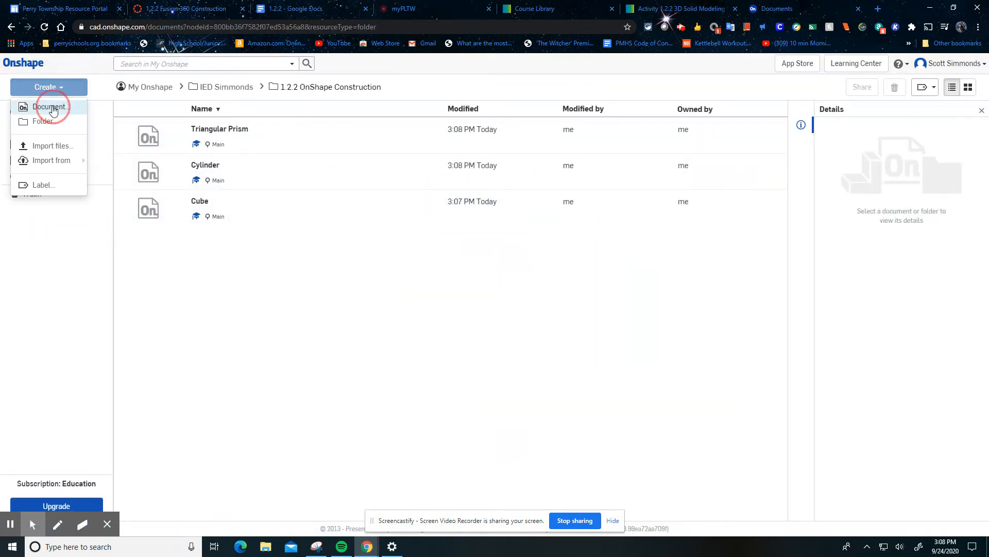
left_click(52, 107)
type("M")
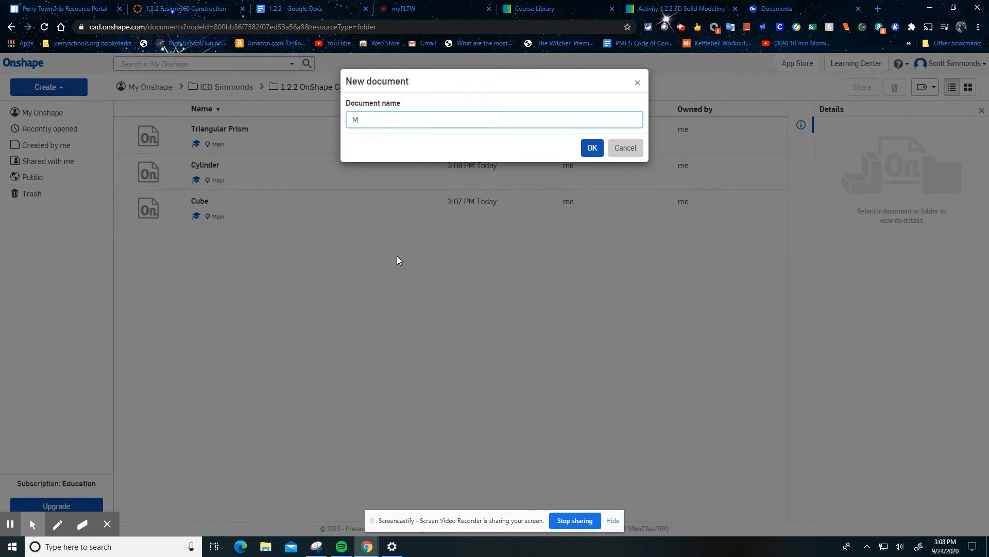
type("y Choice")
left_click(592, 148)
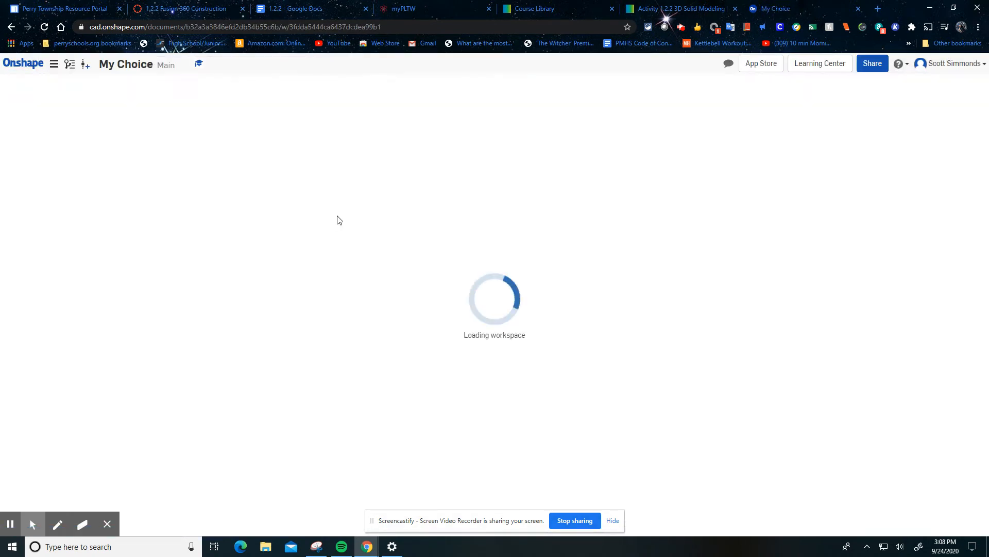
left_click(23, 66)
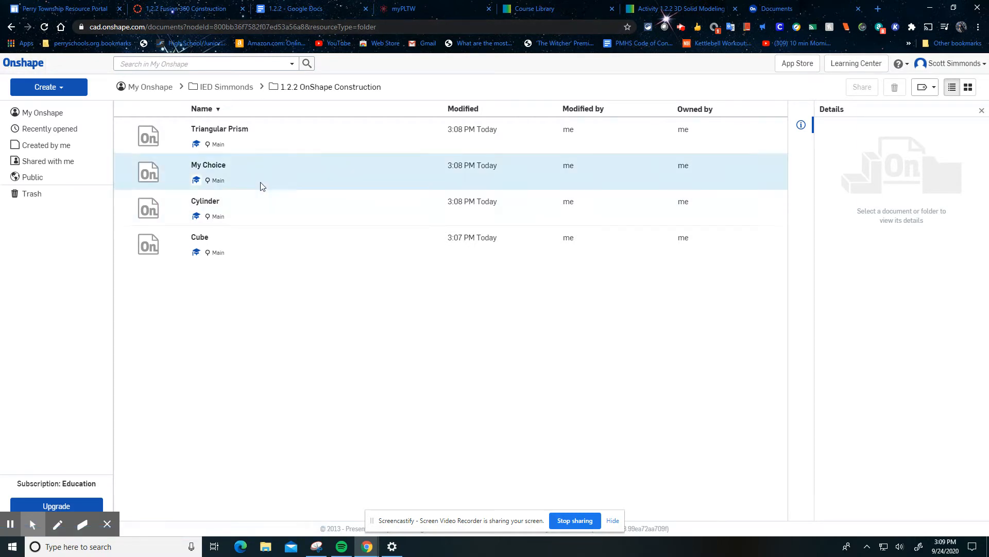
- Open the Cube document and move the view cube closer to the planes, looking over its camera and render options
double_click(249, 250)
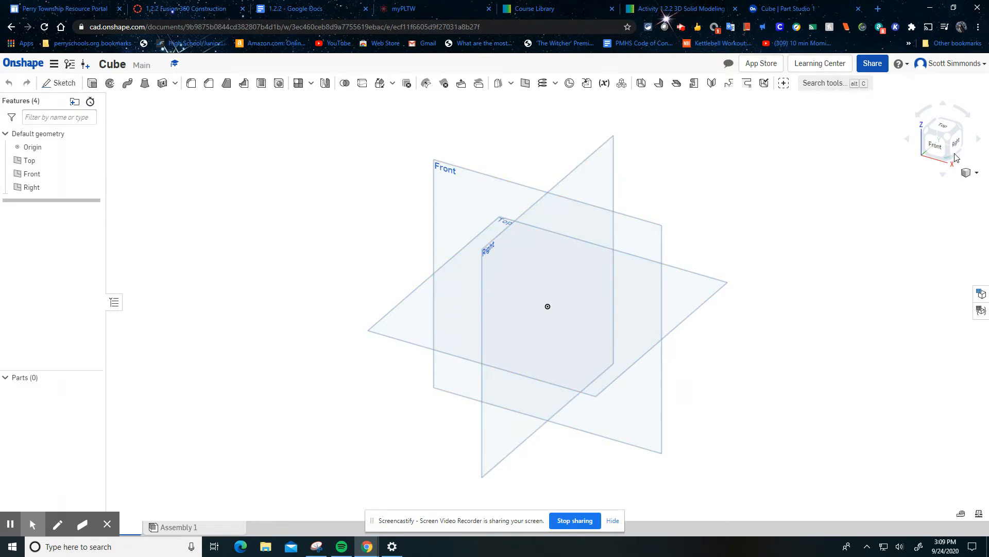
left_click(912, 143)
left_click_drag(912, 143, 836, 159)
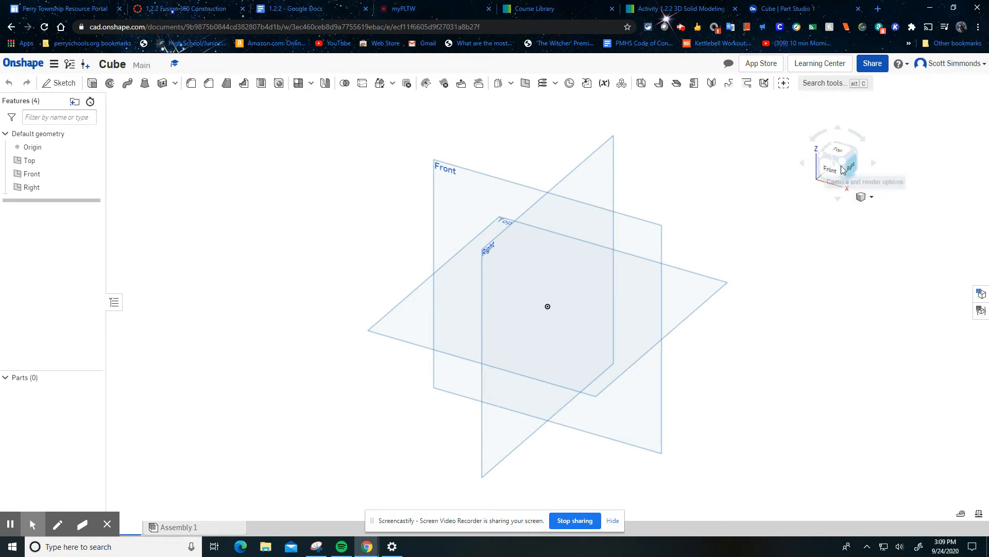
left_click(869, 199)
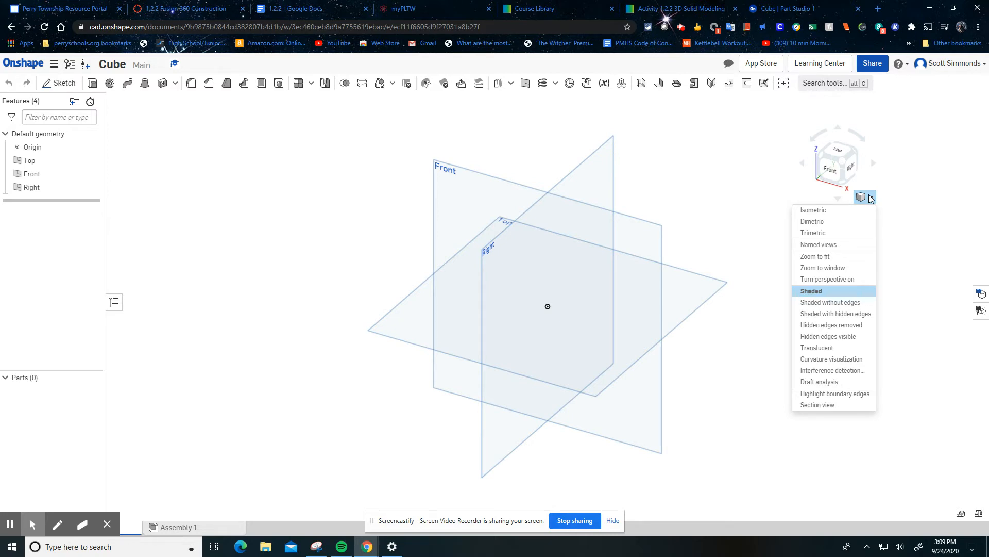
left_click(921, 197)
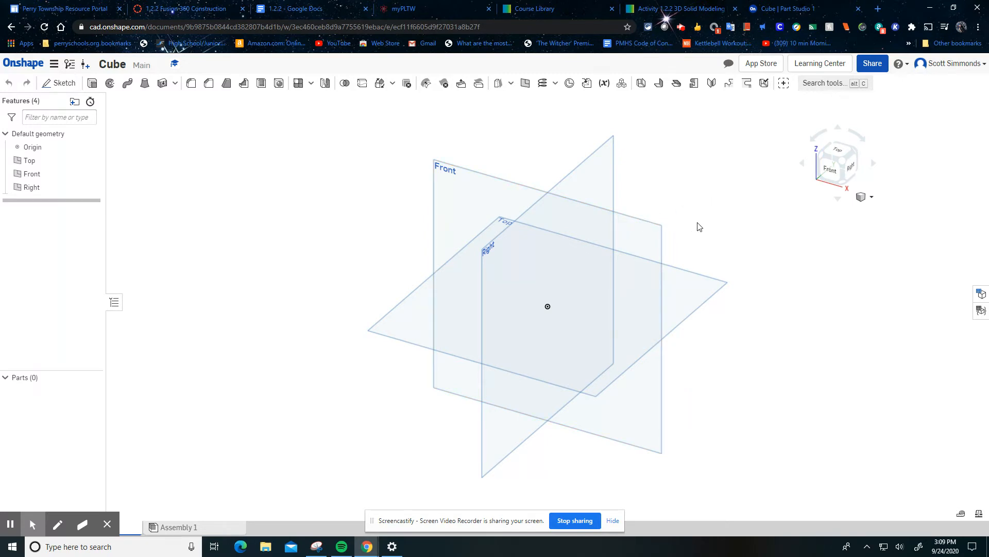
scroll(698, 241, "down", 2)
scroll(691, 258, "up", 3)
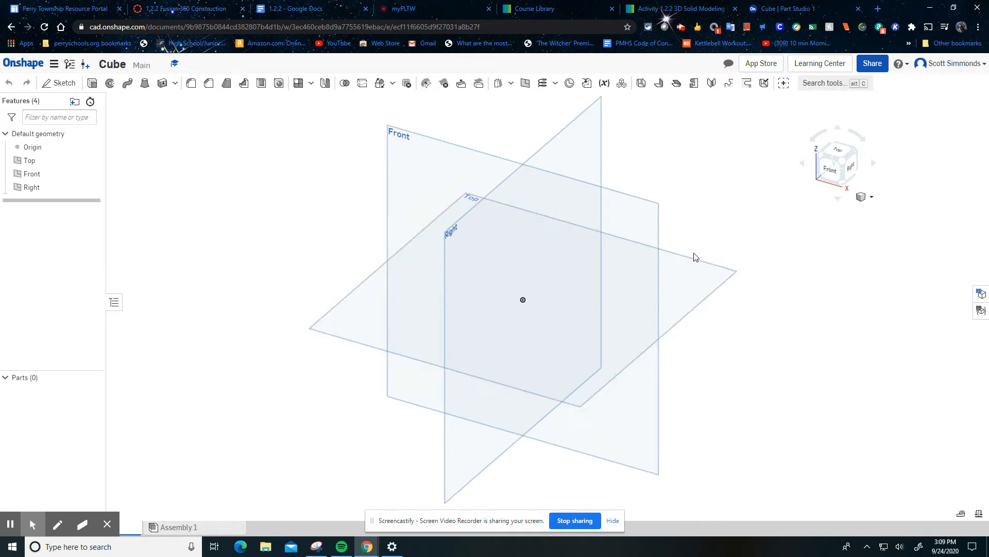
scroll(696, 257, "down", 3)
scroll(689, 253, "up", 1)
left_click(709, 200)
right_click_drag(709, 201, 776, 314)
- Switch the planes between isometric, dimetric and trimetric views to compare them, ending on the isometric view
left_click(870, 198)
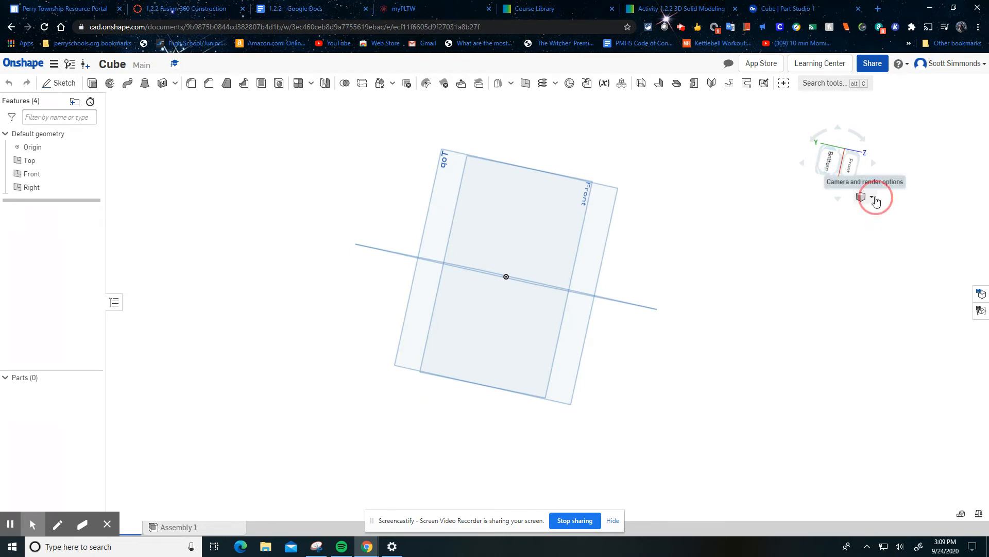
left_click(864, 210)
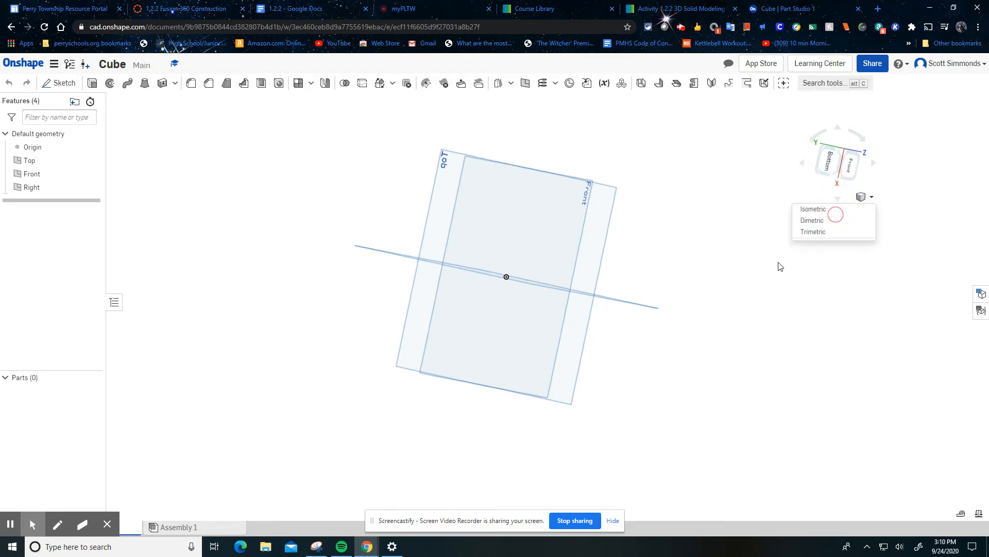
left_click(861, 197)
left_click(853, 222)
left_click(862, 197)
left_click(838, 232)
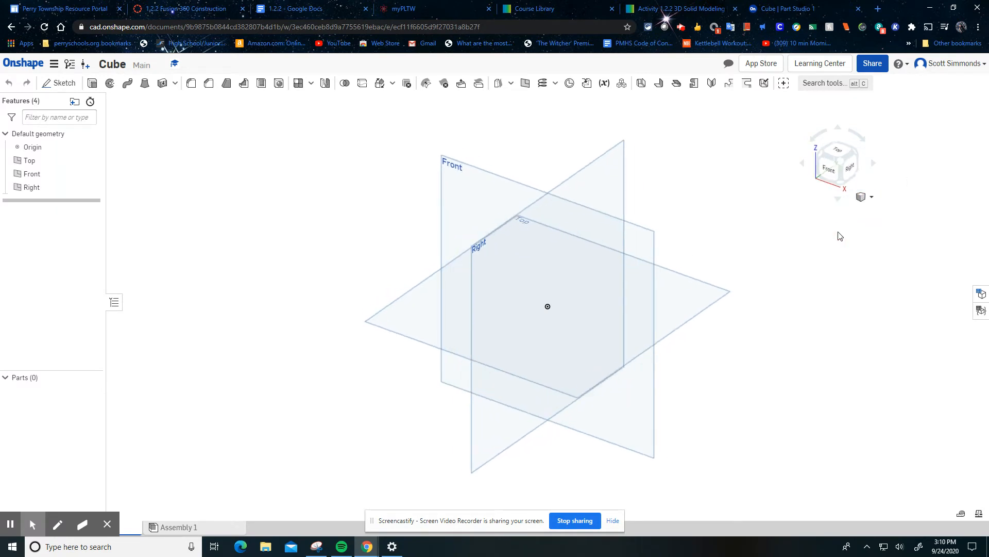
left_click(863, 201)
left_click(840, 209)
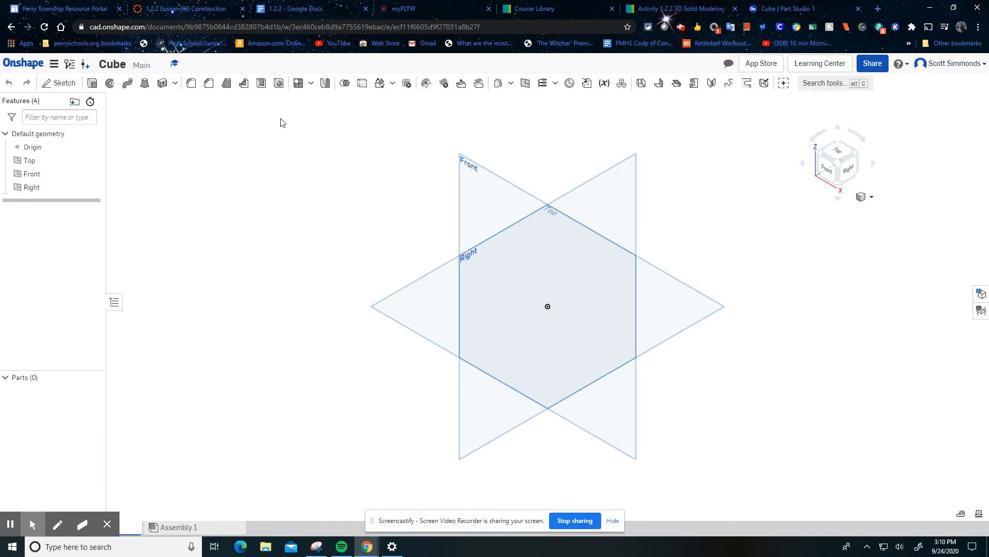
- Start a new sketch on the Top plane, viewed straight from above
left_click(68, 90)
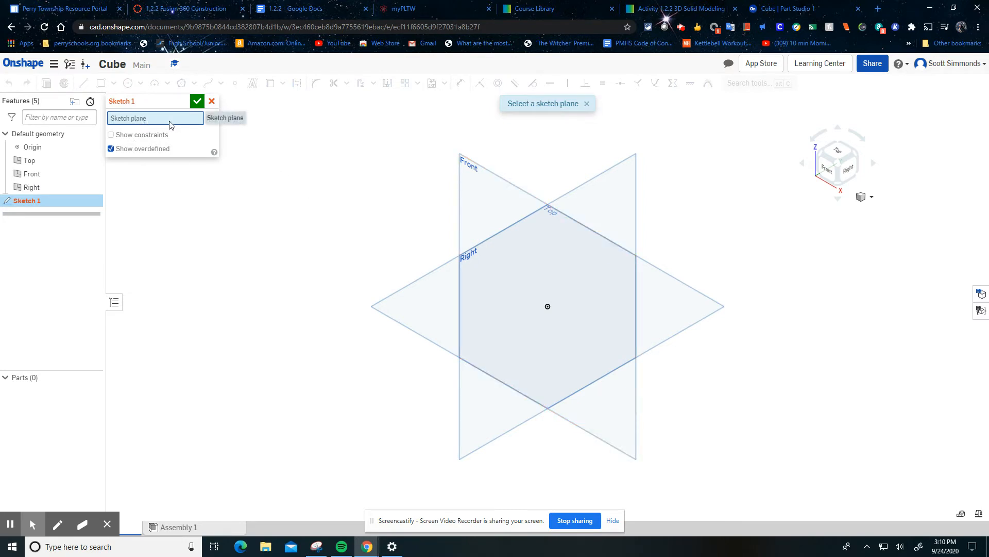
left_click(839, 152)
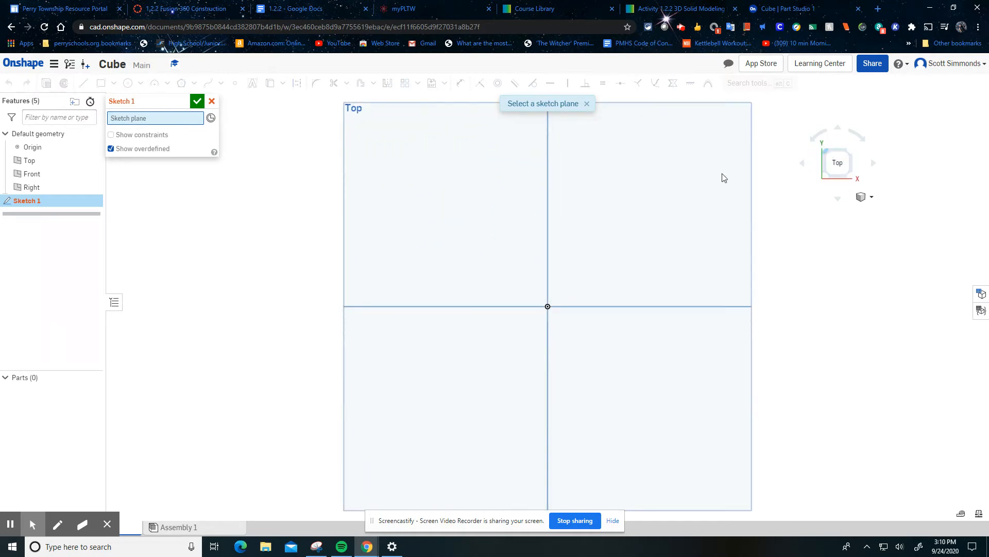
left_click(515, 258)
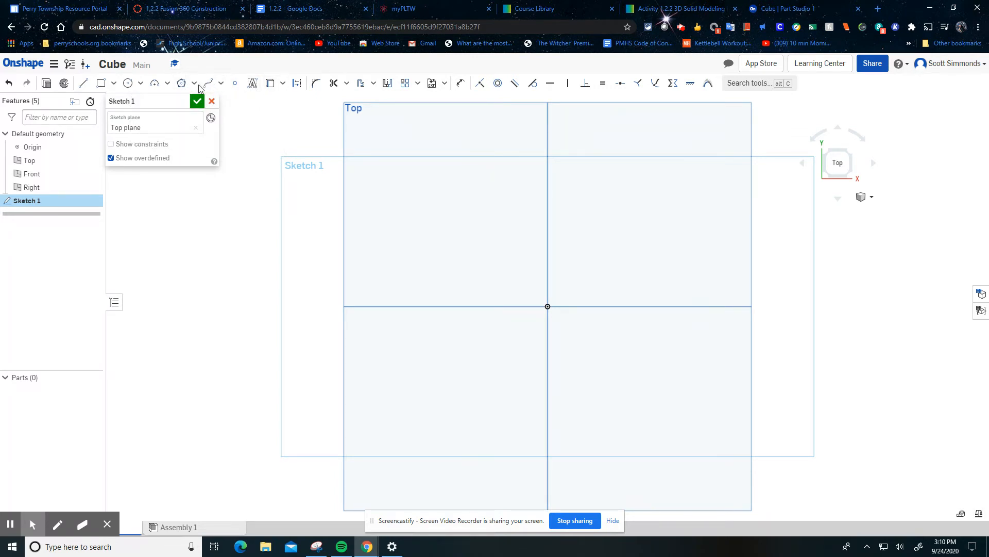
- Draw a center point rectangle centred on the origin, 2 in wide and 2 in high
left_click(113, 83)
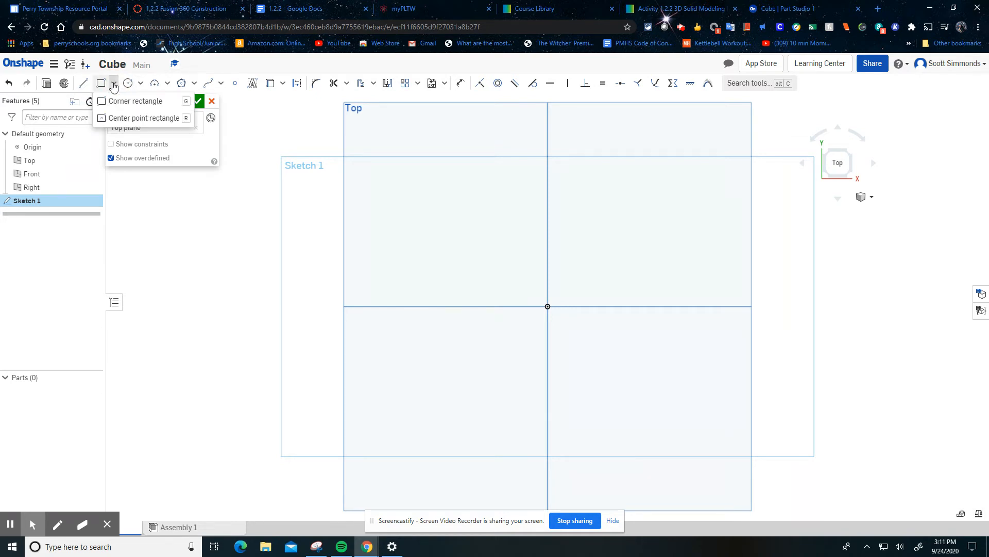
left_click(128, 118)
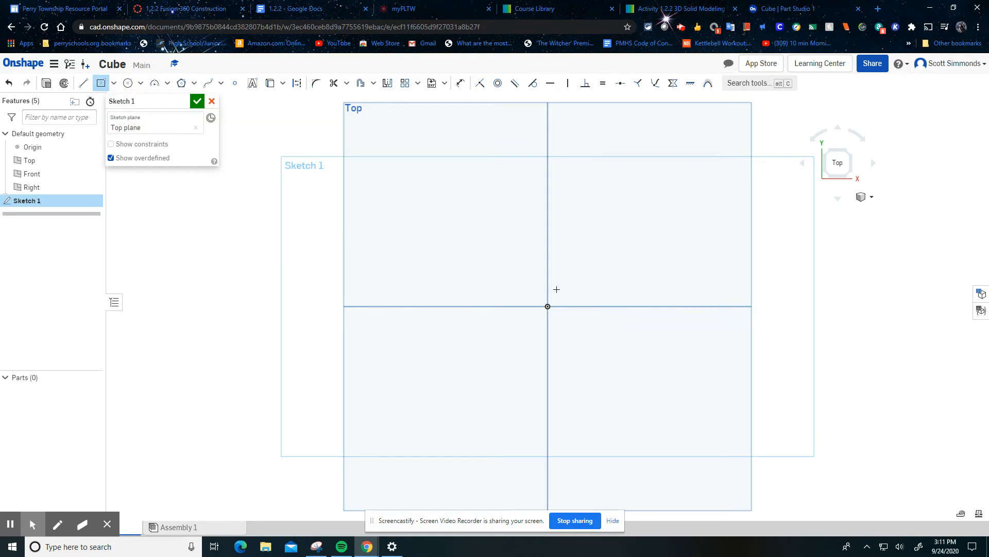
left_click(547, 306)
left_click_drag(547, 306, 594, 263)
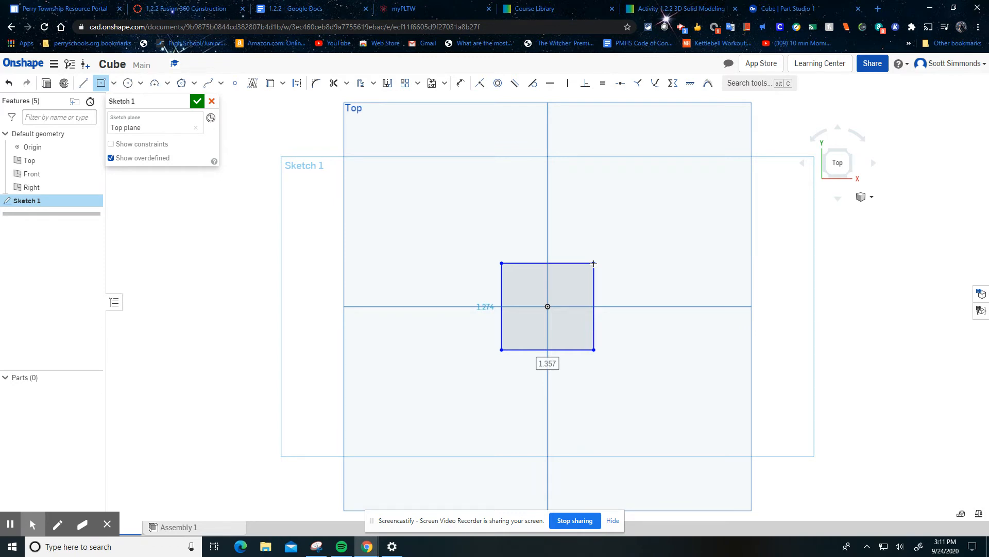
type("2")
key("Return")
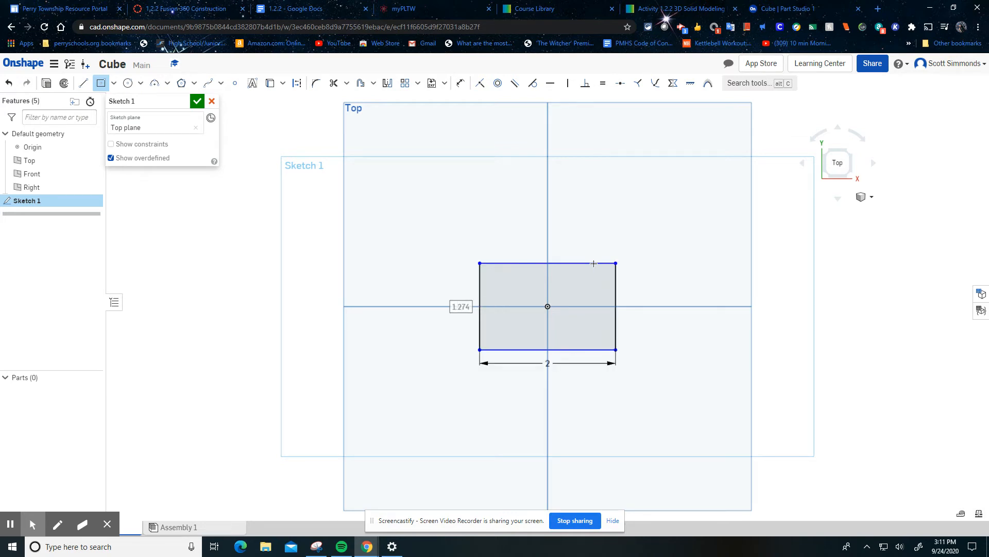
type("2")
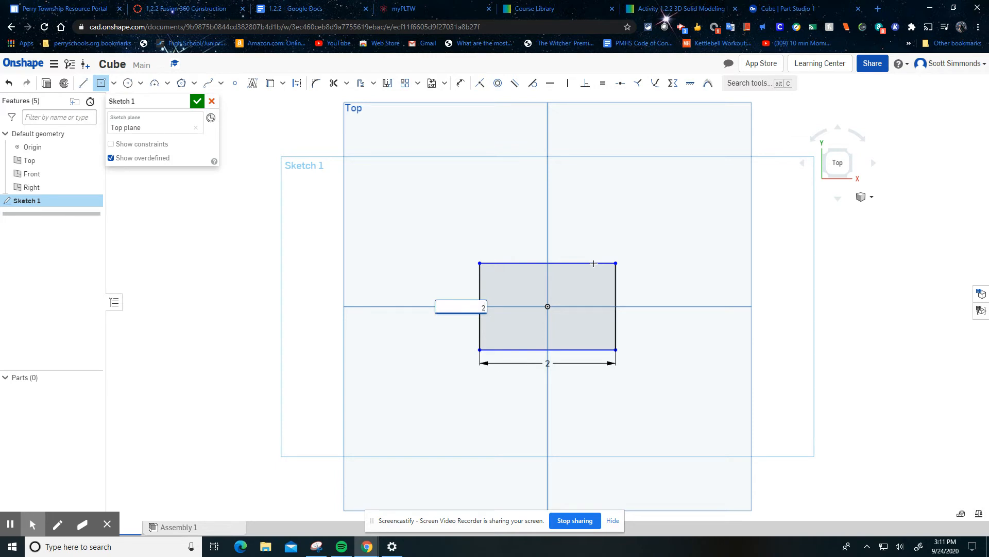
key("Return")
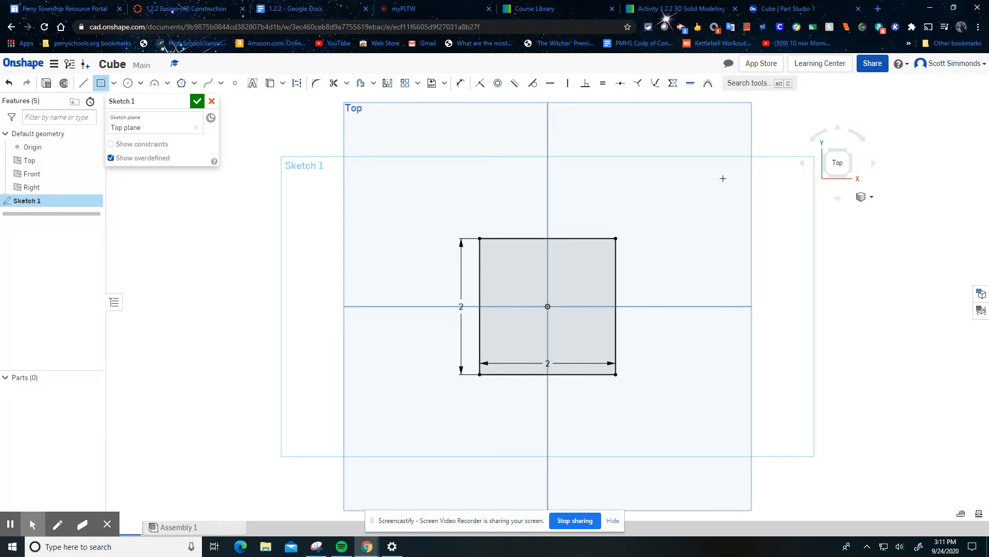
- Extrude the square sketch as a new solid to a blind depth of 2 in and show it in isometric view
left_click(698, 197)
left_click(701, 220)
right_click_drag(701, 220, 706, 170)
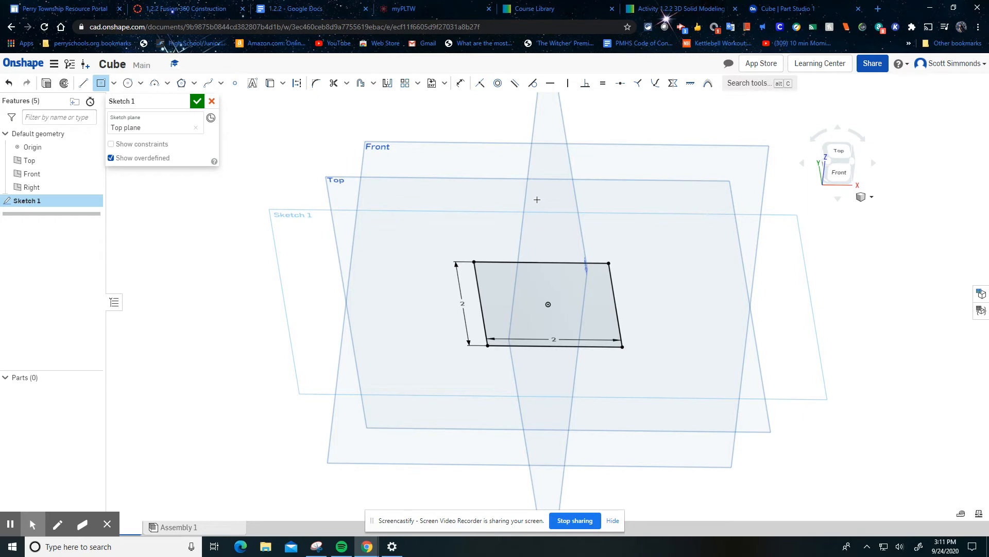
left_click(48, 84)
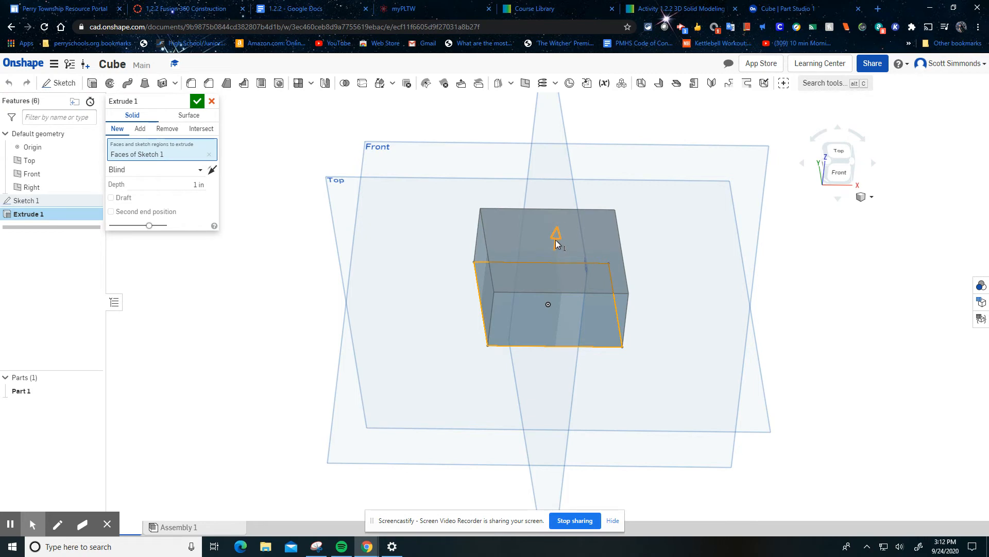
mouse_move(555, 240)
left_mouse_down()
mouse_move(527, 433)
mouse_move(562, 238)
left_mouse_up()
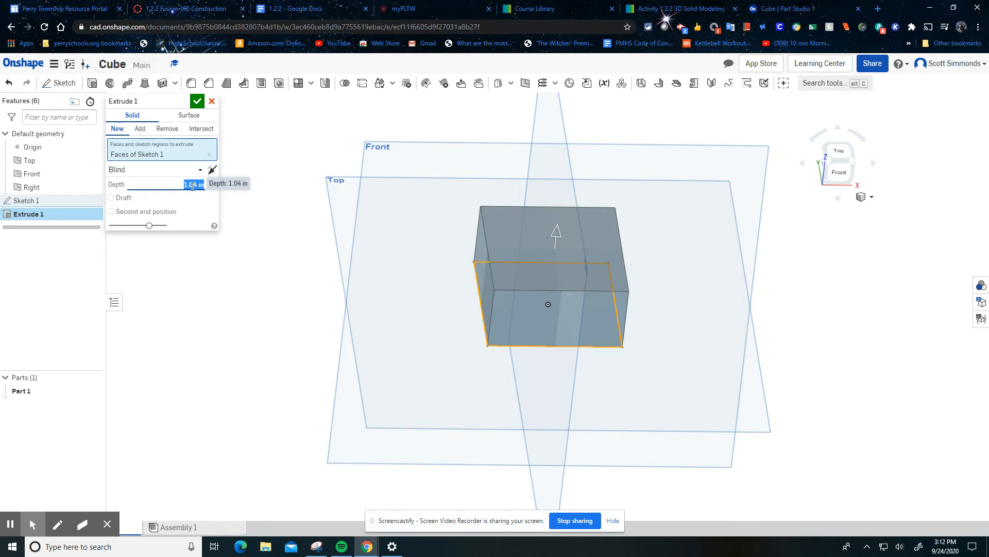
type("2")
key("Return")
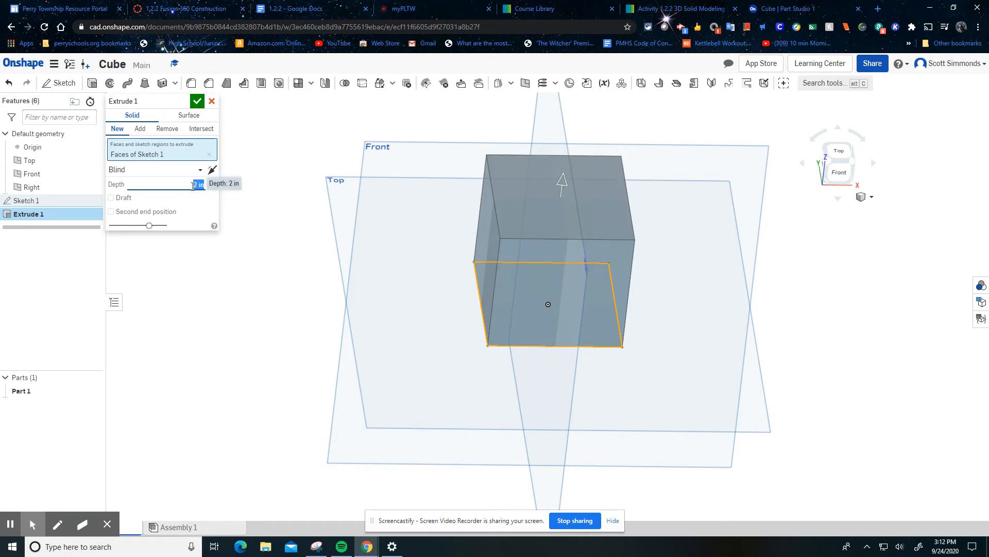
left_click(198, 102)
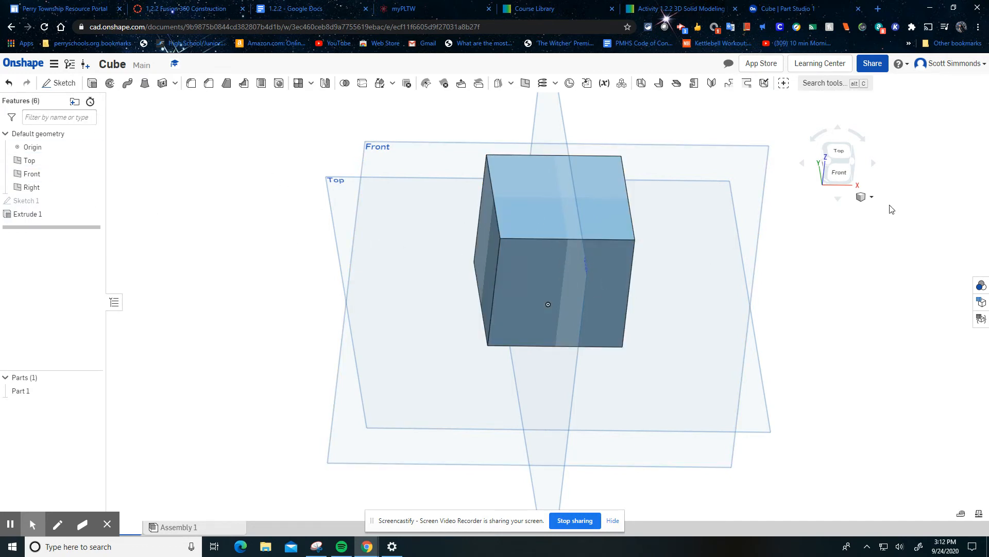
left_click(872, 199)
left_click(855, 210)
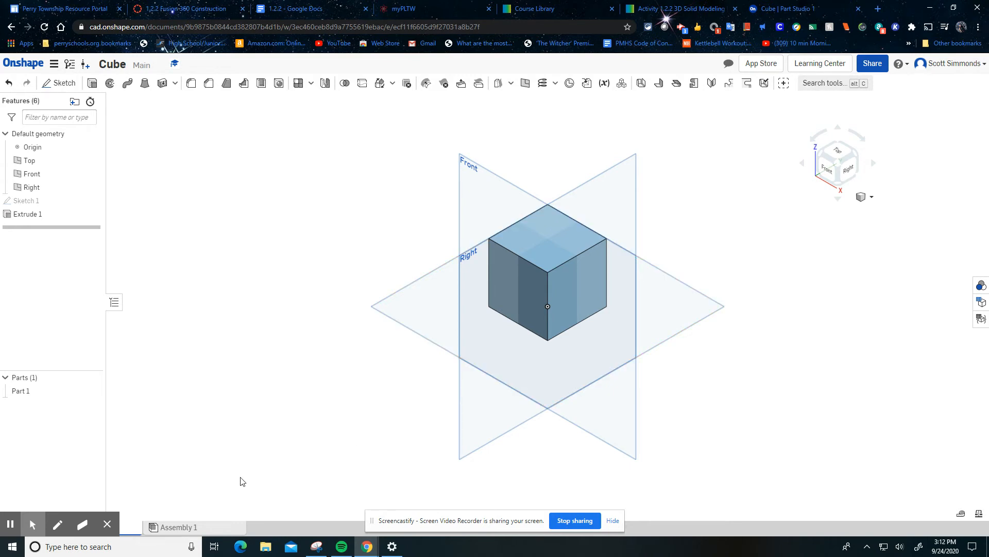
- Bring up Snipping Tool and close it, discarding the earlier snip without saving
left_click(146, 543)
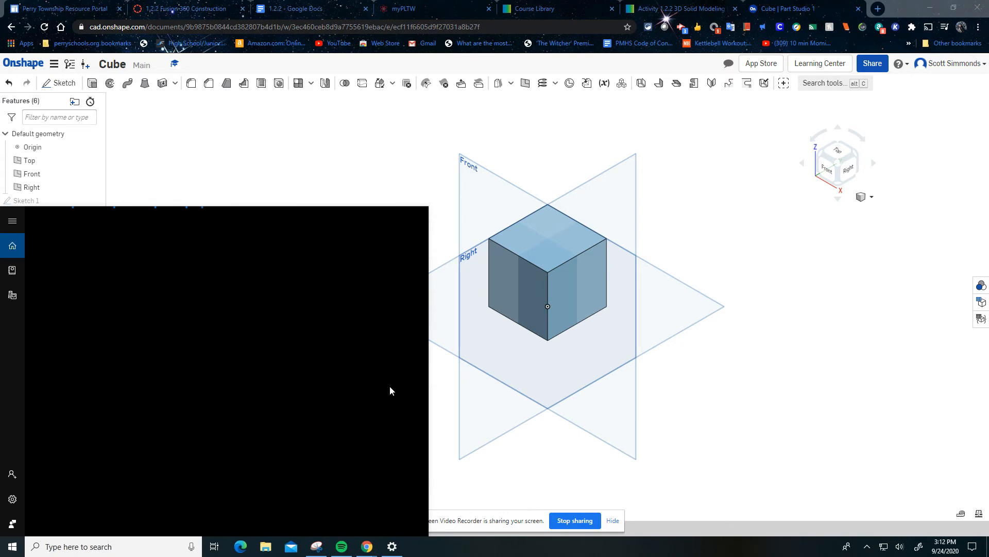
type("snip")
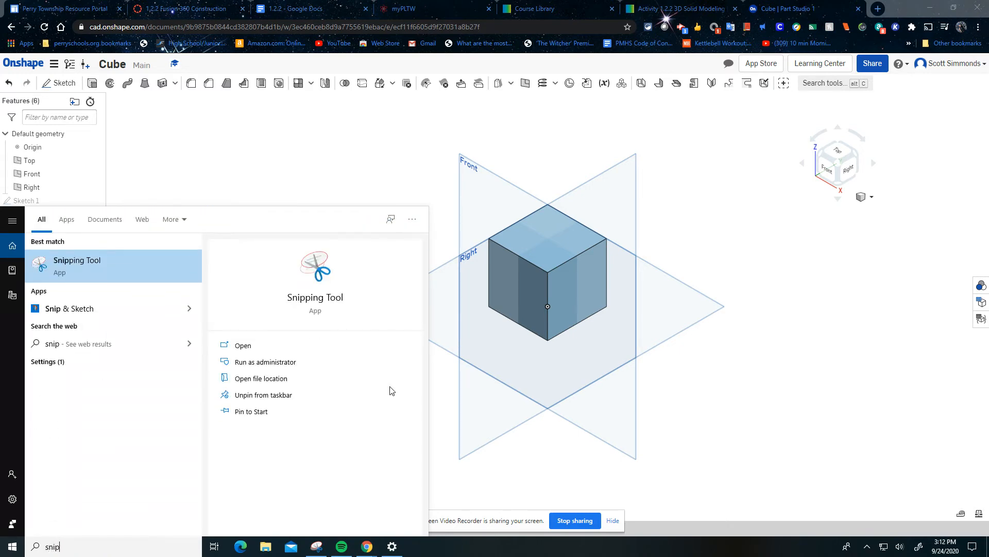
key("Return")
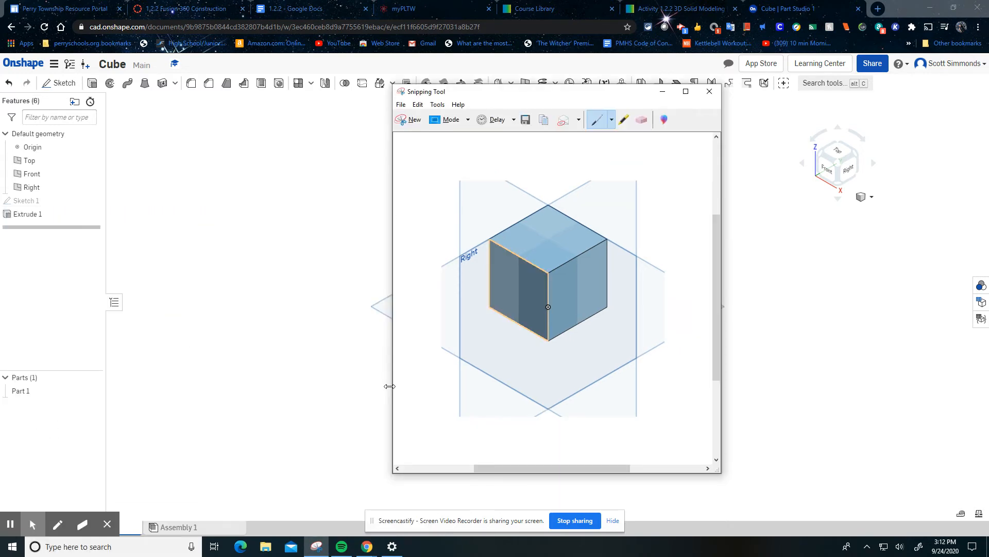
left_click(714, 95)
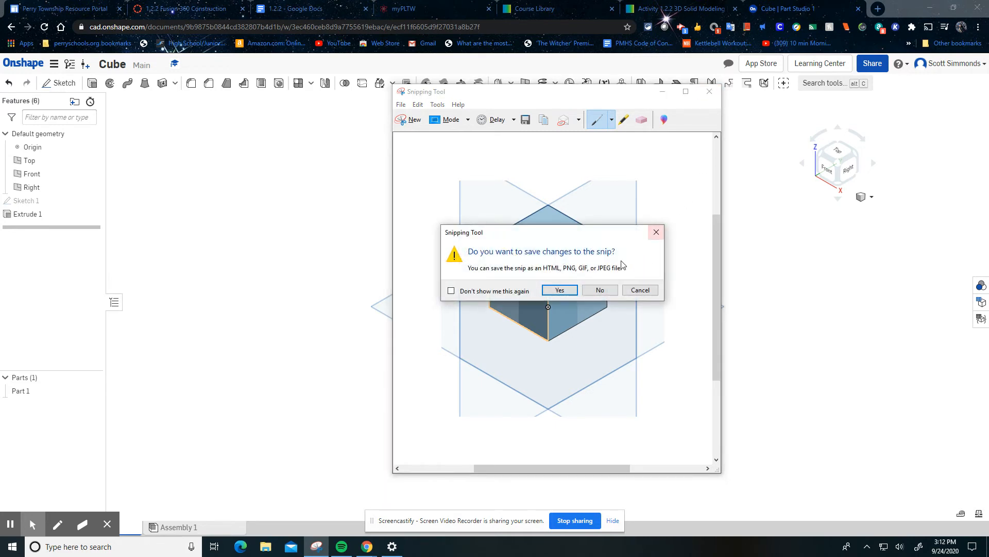
left_click(600, 290)
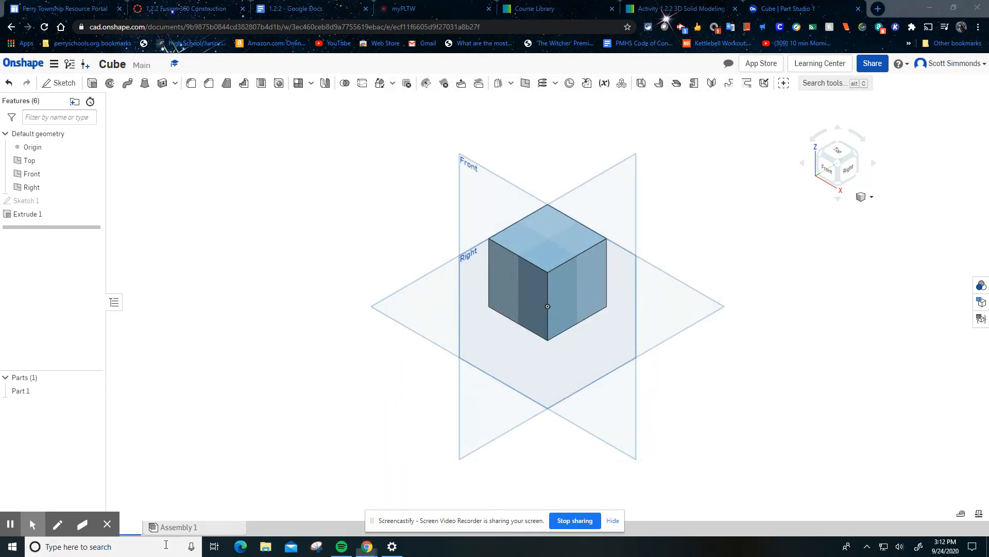
- Reopen Snipping Tool, capture a rectangular snip around the cube and its planes, and copy the snip
left_click(166, 547)
type("sn")
key("Return")
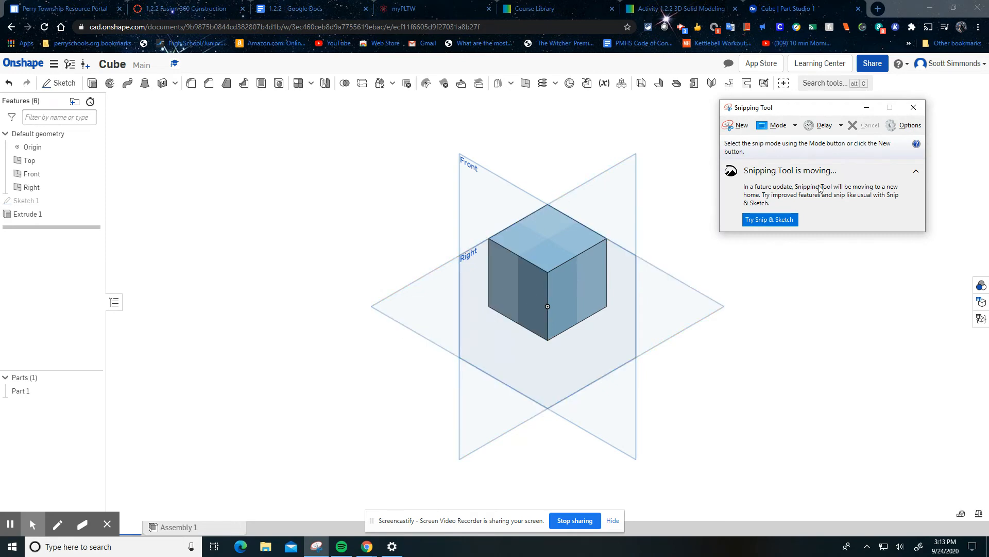
left_click(795, 126)
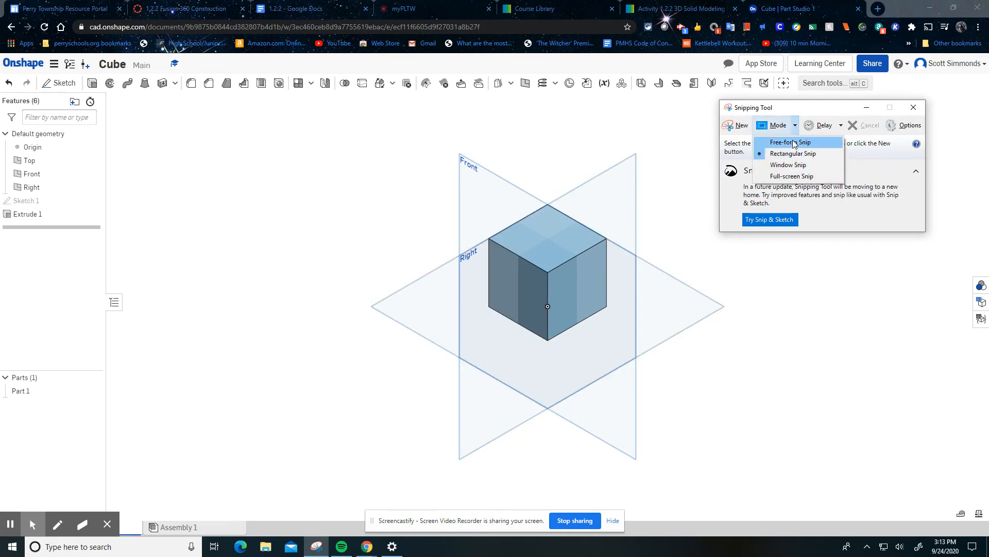
left_click(795, 128)
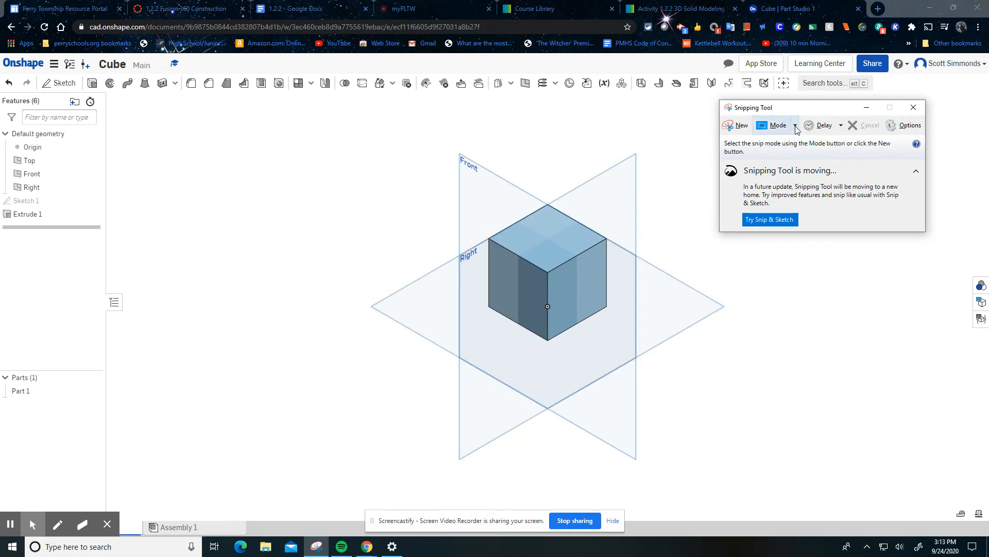
left_click(738, 126)
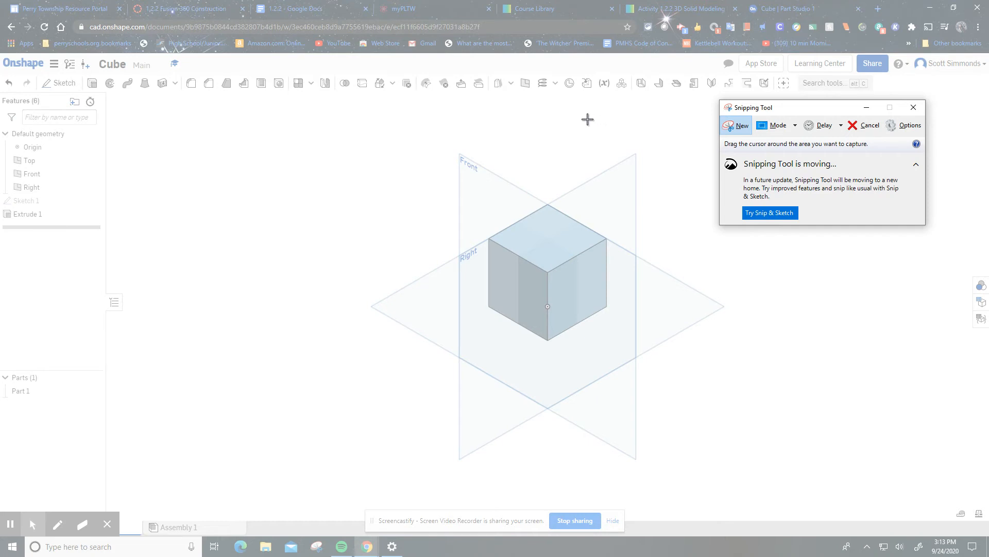
left_click_drag(353, 120, 760, 419)
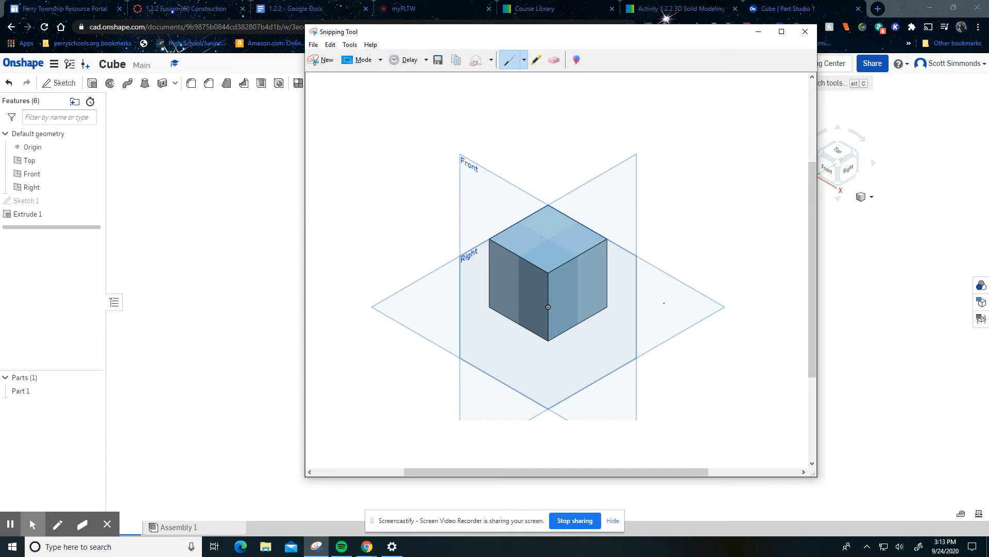
right_click(545, 274)
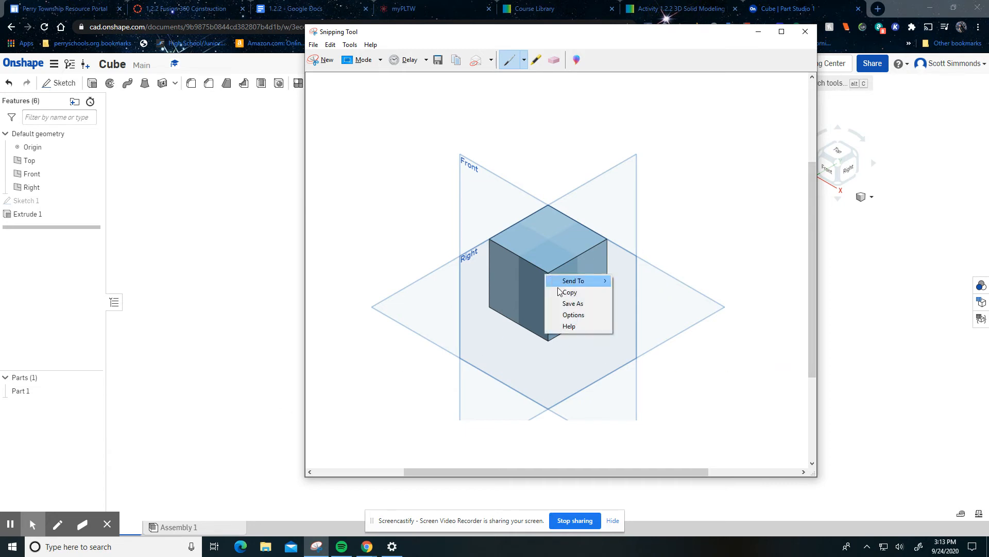
left_click(563, 290)
- Switch to the 1.2.2 document in Google Docs and paste the snip into the box under Cube
left_click(300, 8)
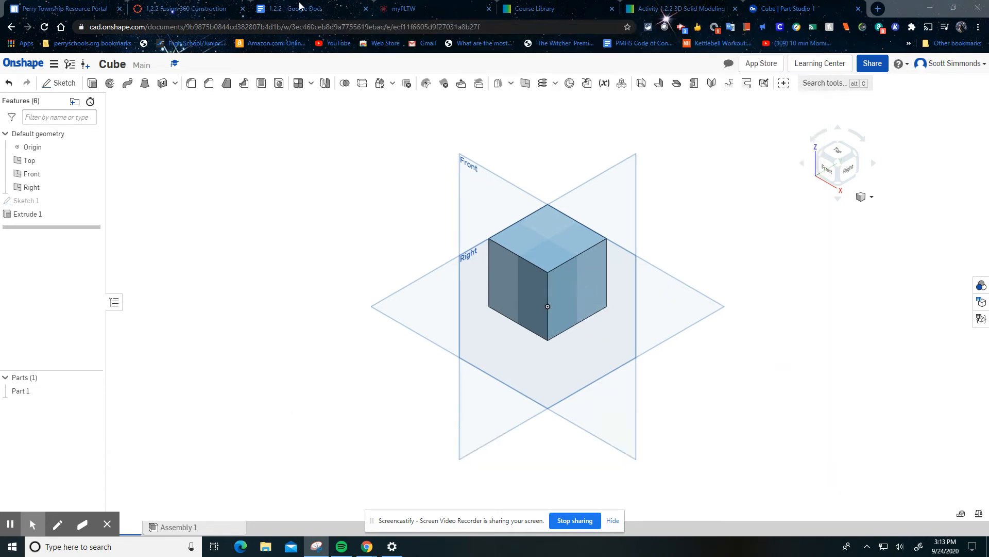
left_click(427, 223)
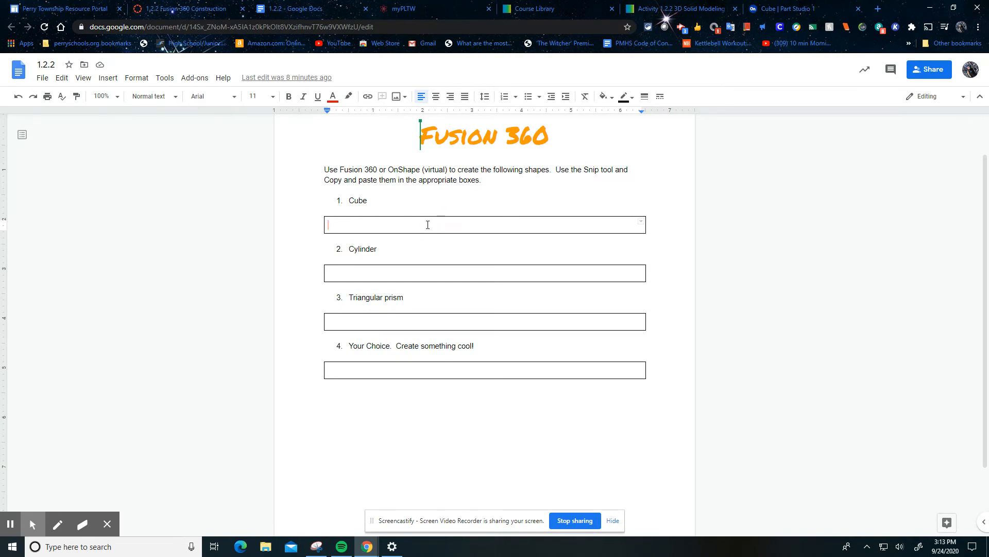
right_click(427, 226)
left_click(444, 215)
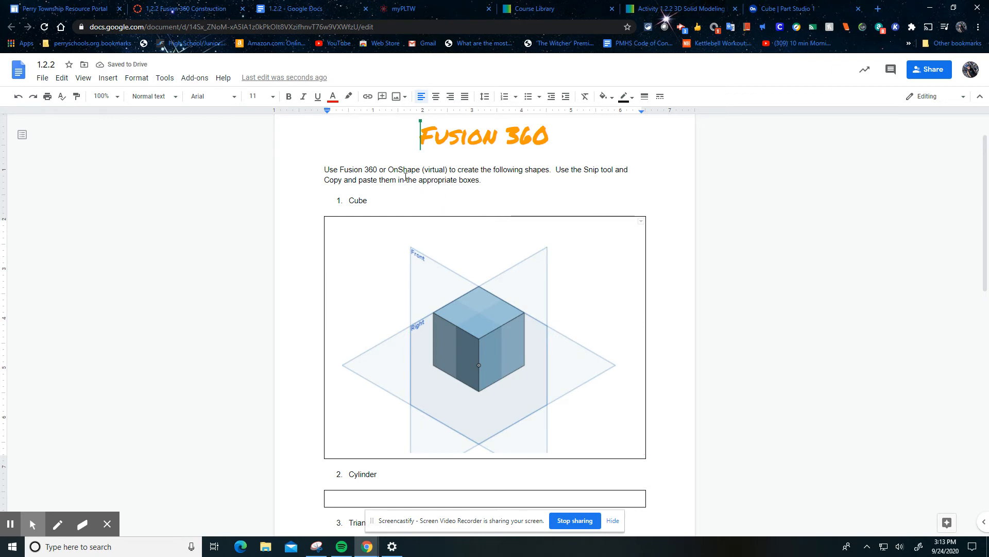
scroll(447, 380, "down", 3)
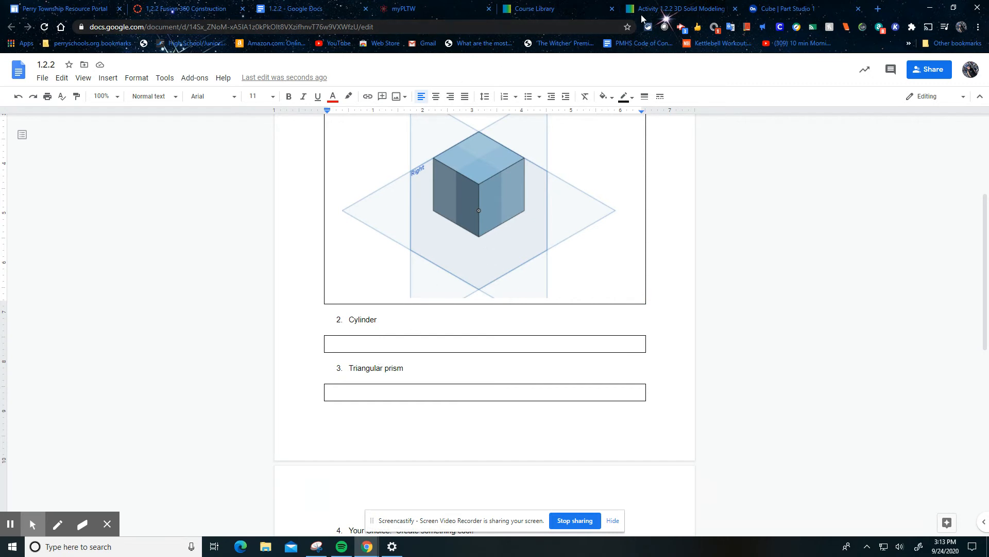
- Switch to Onshape, leave the Cube document for its folder, open the Cylinder document and show it in isometric view
left_click(794, 5)
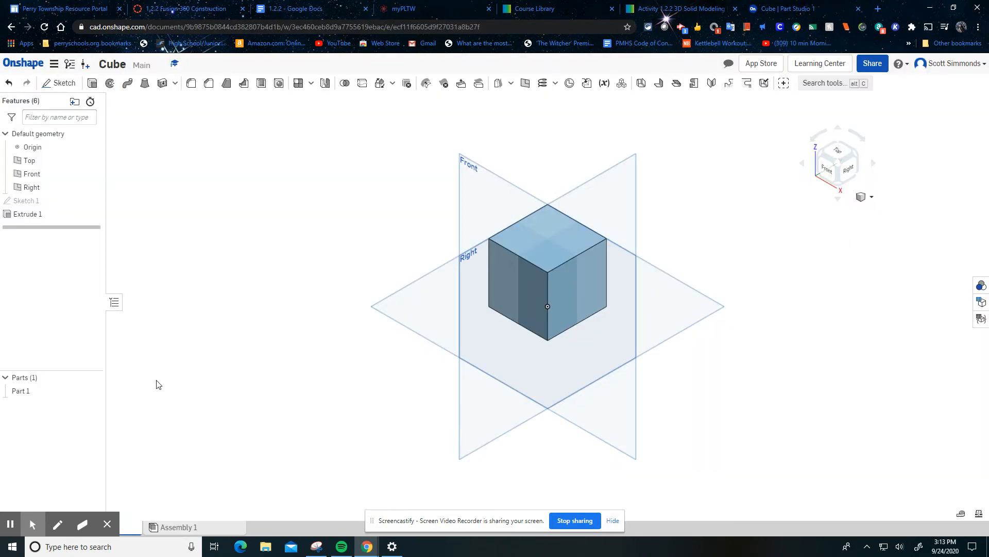
left_click(10, 525)
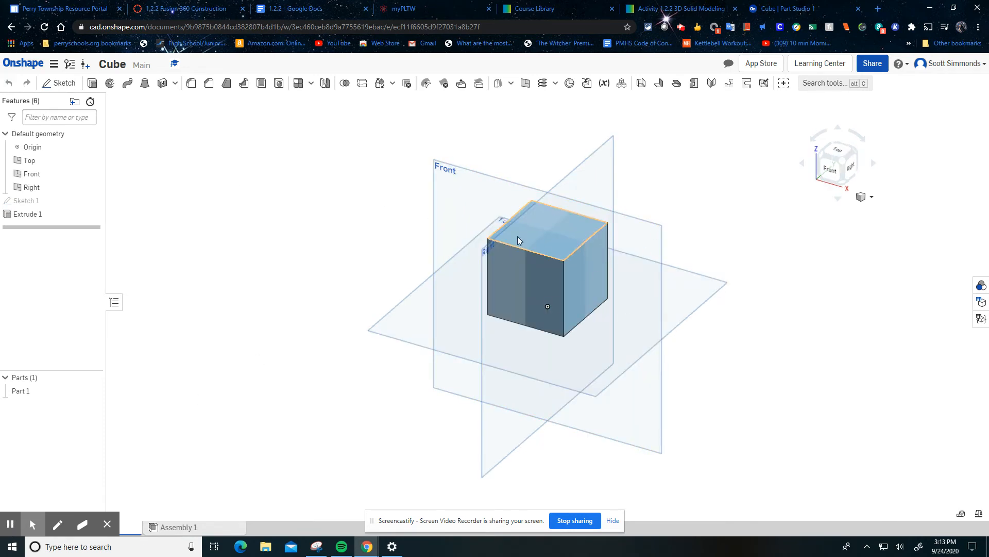
left_click(32, 68)
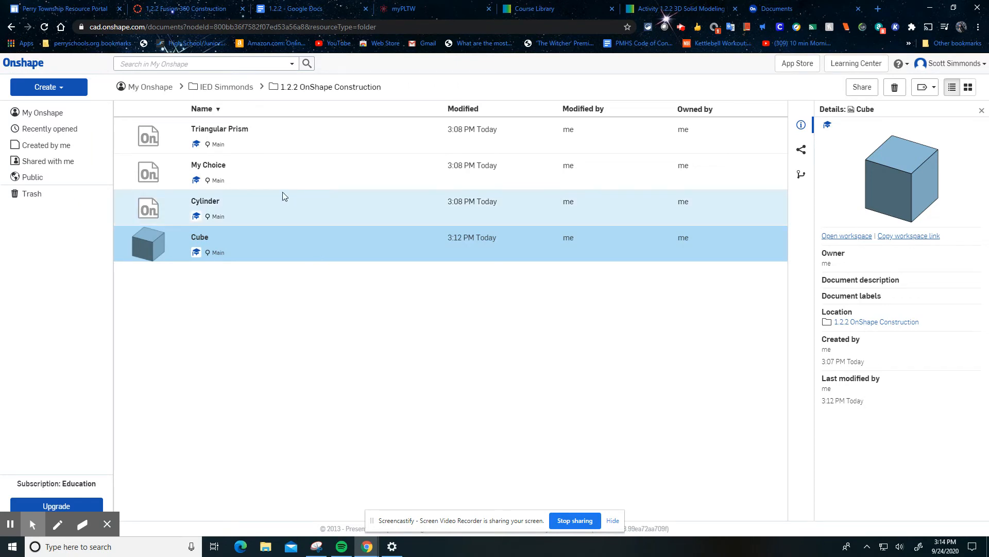
double_click(280, 204)
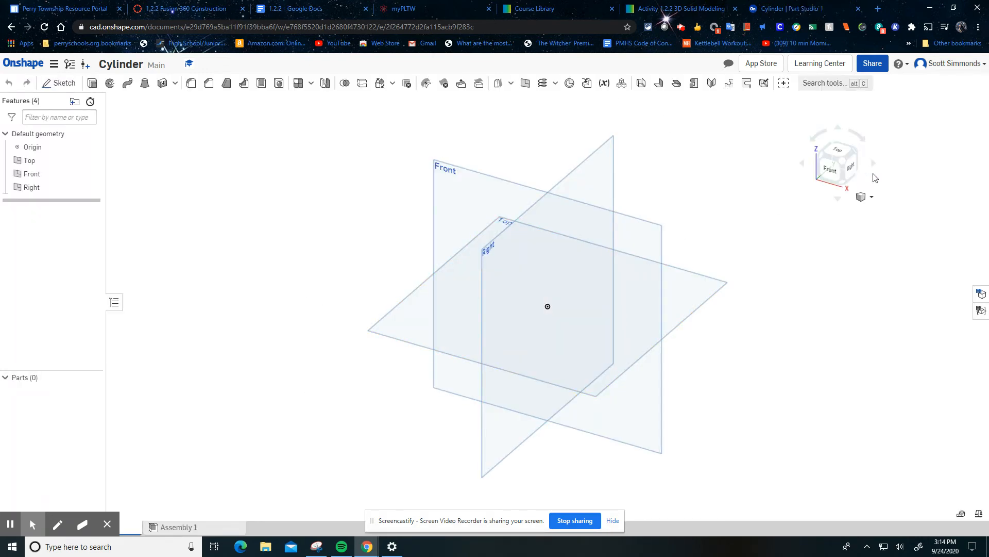
left_click(870, 197)
left_click(814, 211)
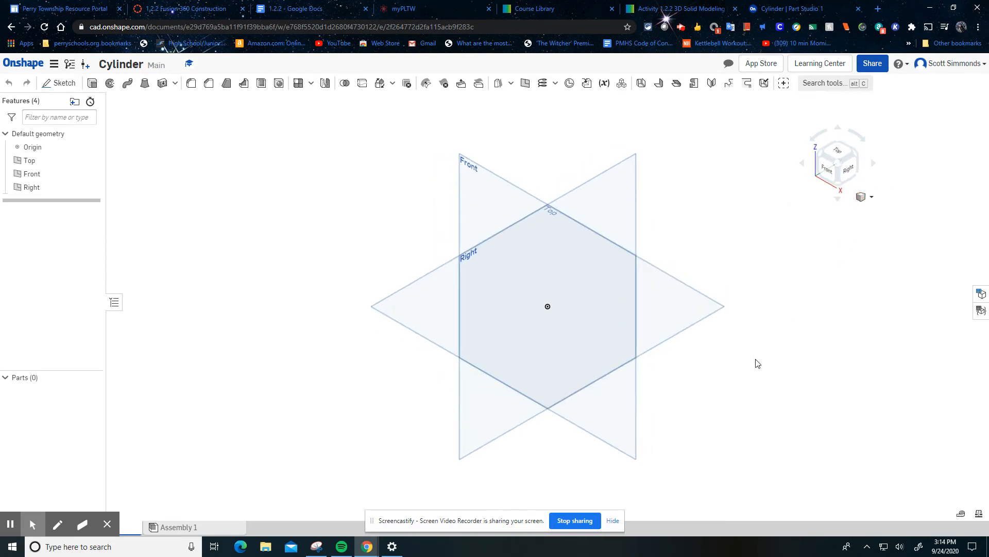
- Start a new sketch on the Top plane, viewed from the top
left_click(54, 85)
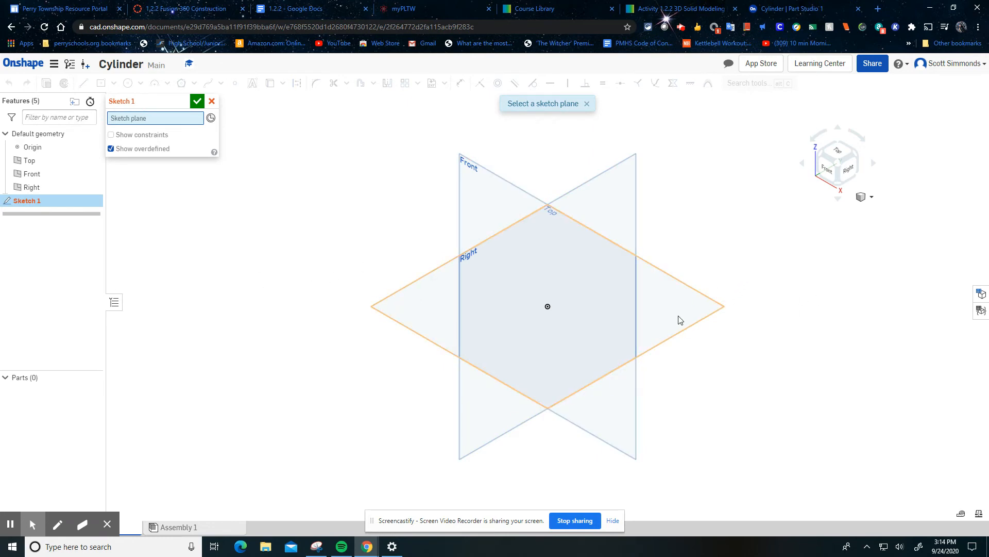
left_click(840, 152)
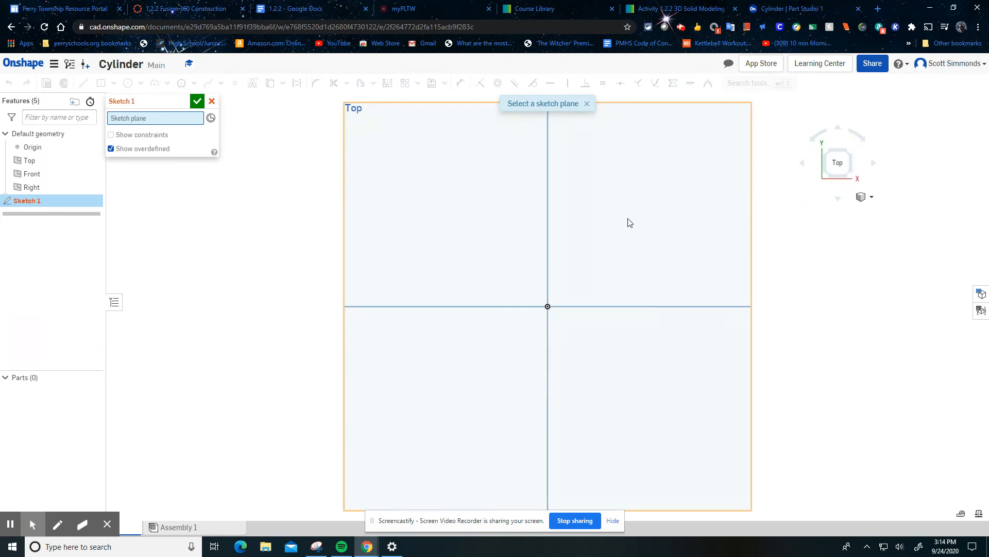
left_click(630, 223)
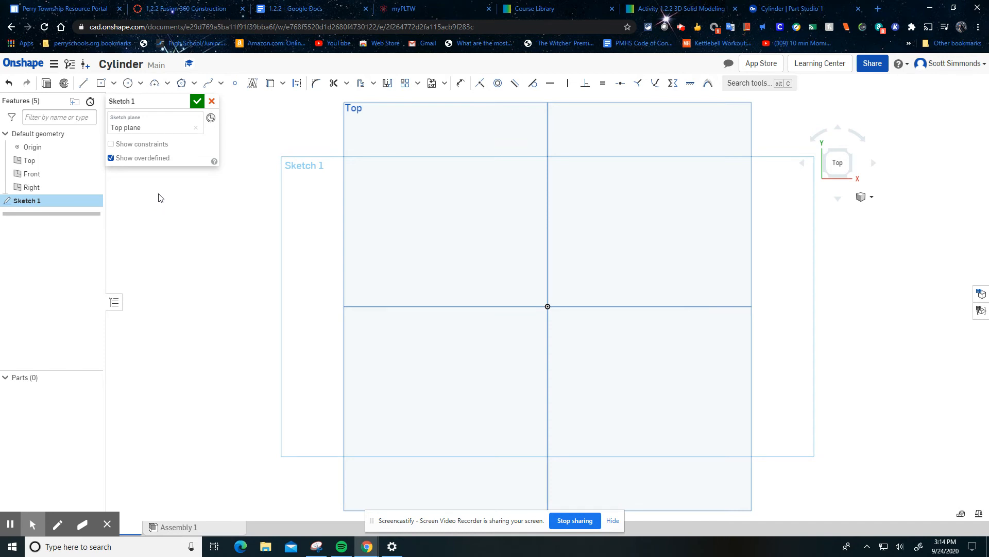
- Sketch a center point circle at the origin with a diameter of 2 in
left_click(141, 84)
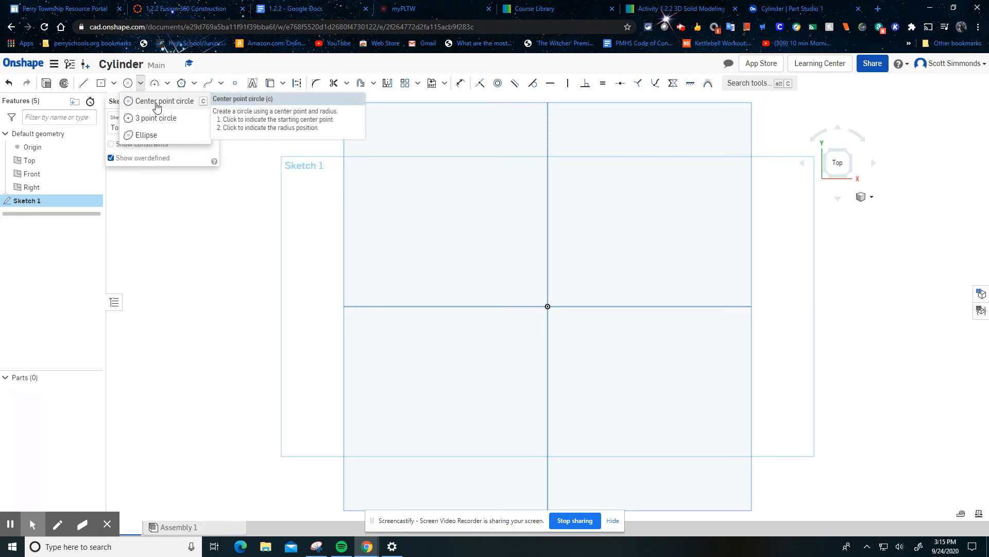
left_click(158, 101)
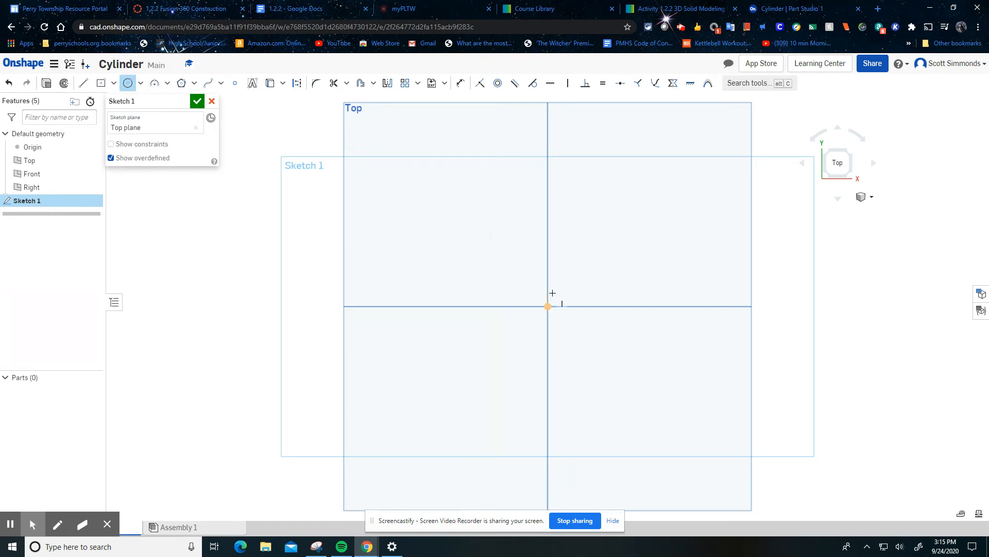
left_click(554, 297)
left_click_drag(555, 295, 590, 268)
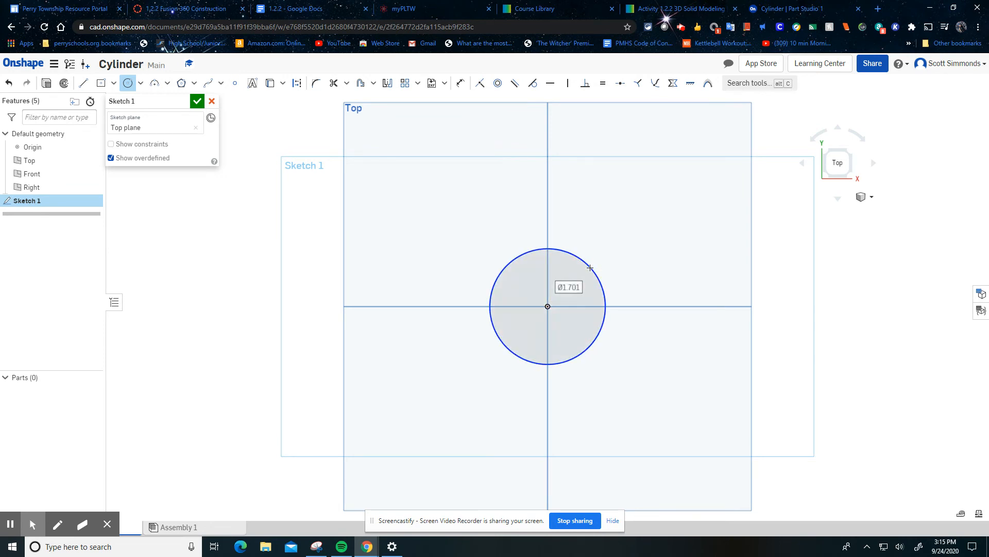
type("2")
key("Return")
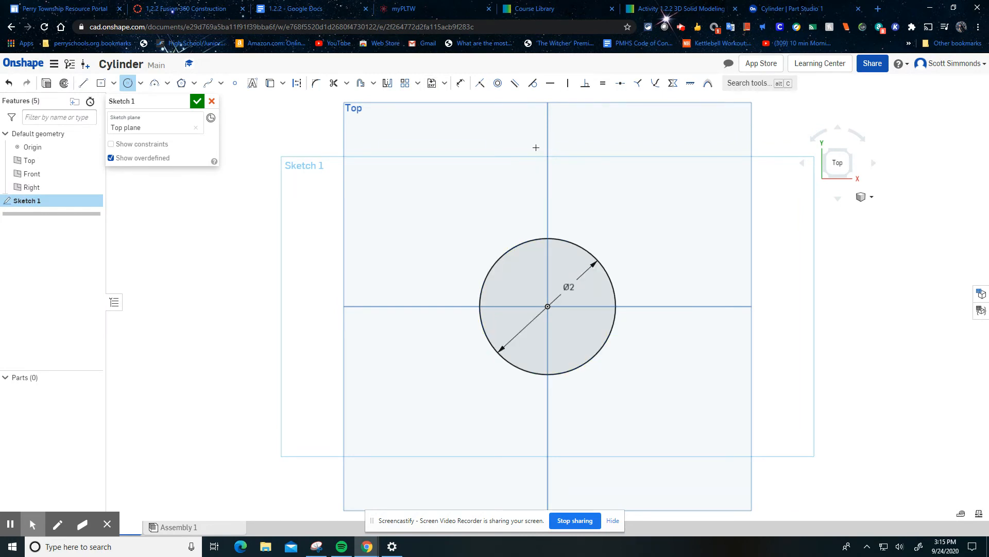
- Extrude the circle as a new solid to a blind depth of 2 in and show it in isometric view
mouse_move(670, 262)
right_mouse_down()
mouse_move(669, 206)
mouse_move(683, 201)
mouse_move(667, 229)
right_mouse_up()
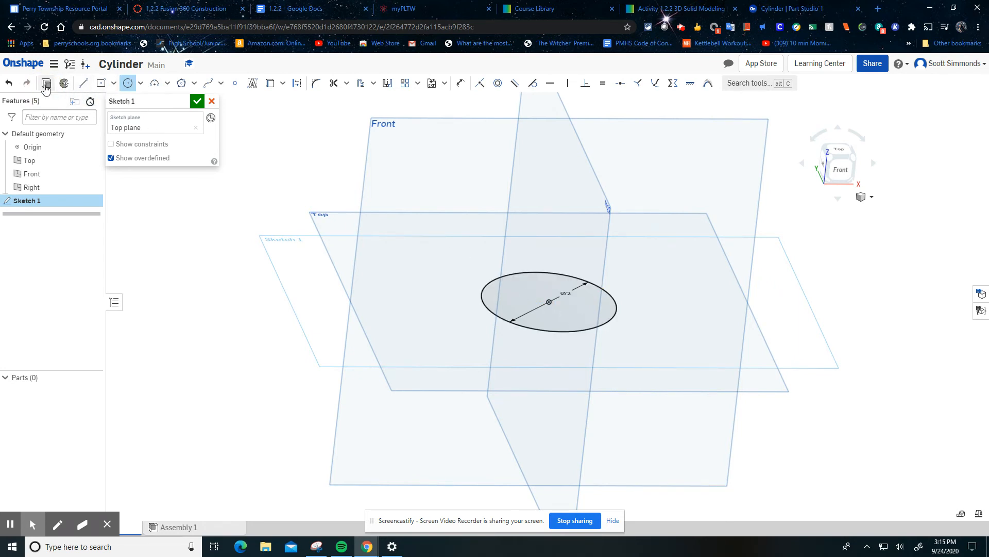
left_click(46, 83)
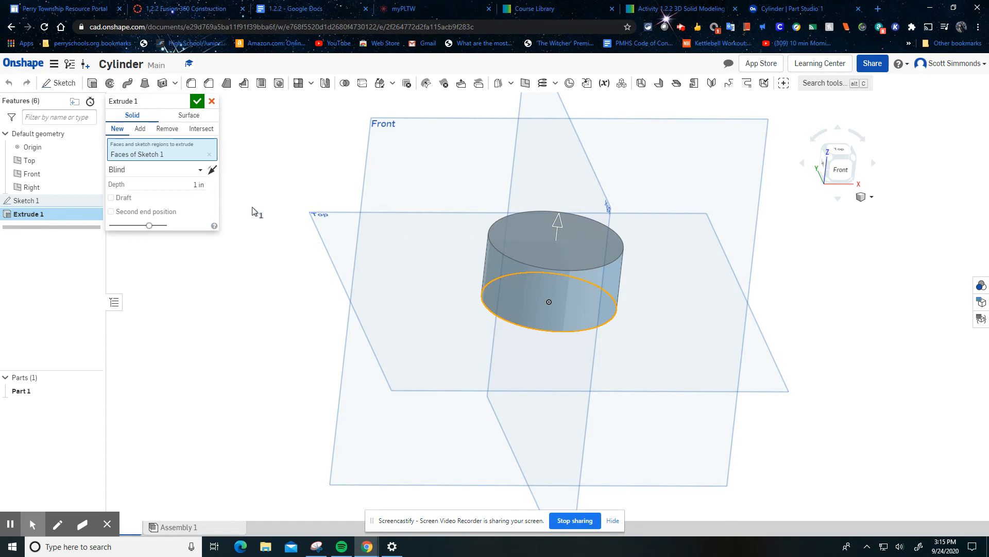
left_click(197, 185)
left_click(198, 185)
type("2")
key("Return")
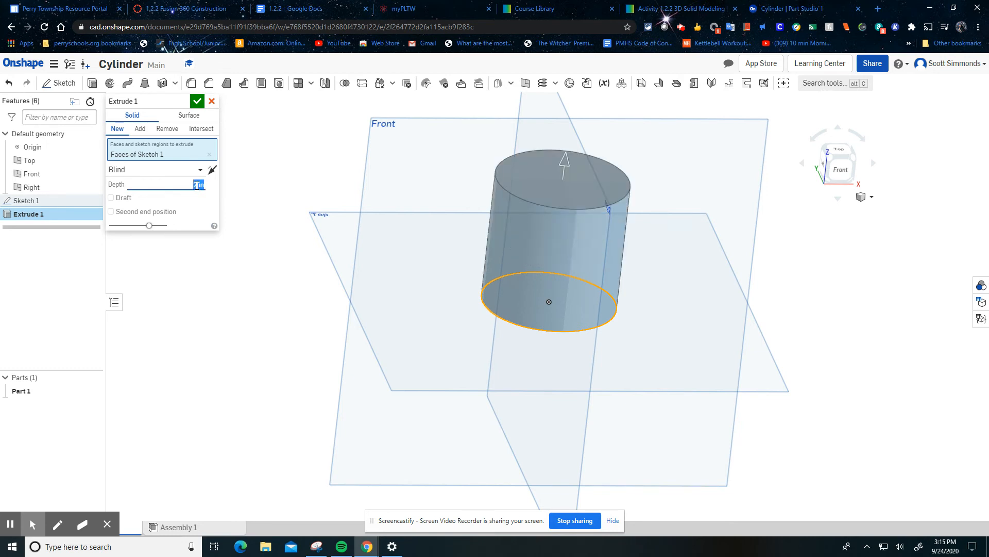
left_click(200, 104)
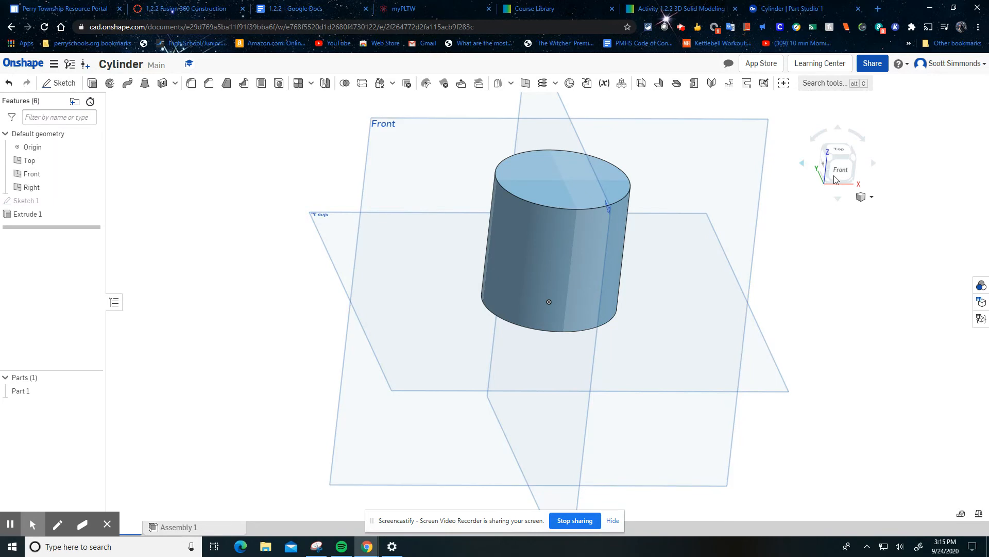
left_click(868, 197)
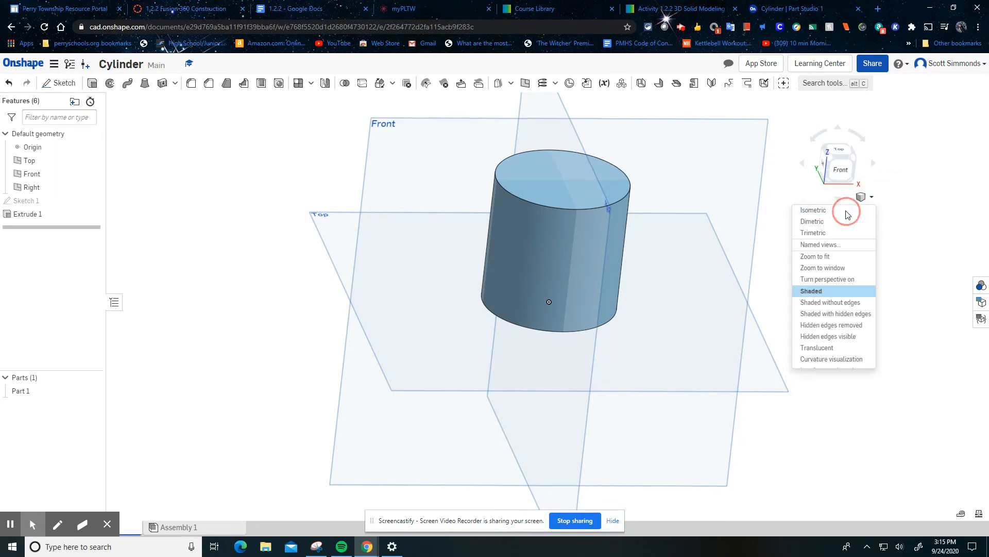
left_click(847, 215)
- Bring up Snipping Tool, capture a new rectangular snip around the cylinder and its planes, and copy the snip
left_click(315, 546)
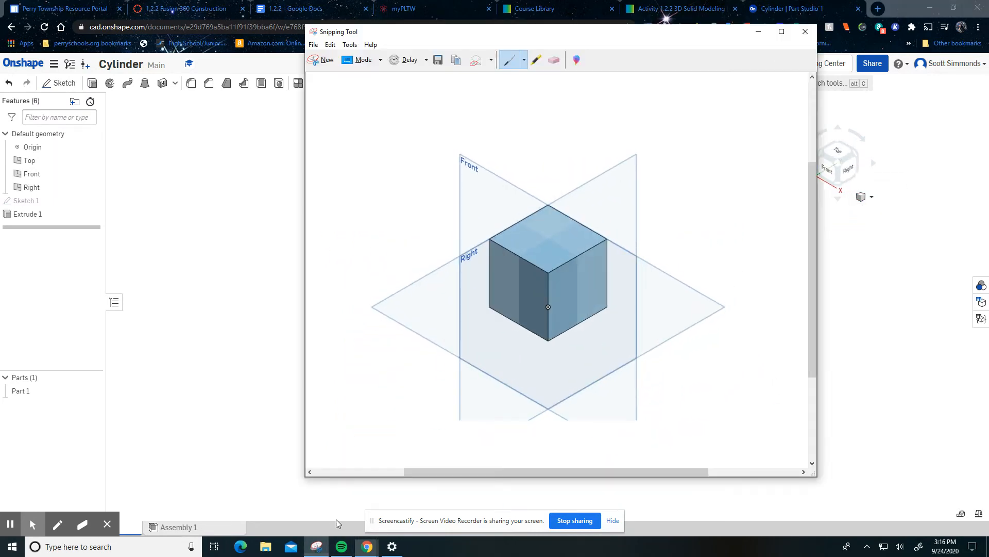
left_click(325, 60)
left_click_drag(404, 141, 755, 463)
right_click(579, 299)
left_click(592, 318)
- Switch to the 1.2.2 document in Google Docs and paste the snip into the box under Cylinder
left_click(282, 14)
left_click(371, 344)
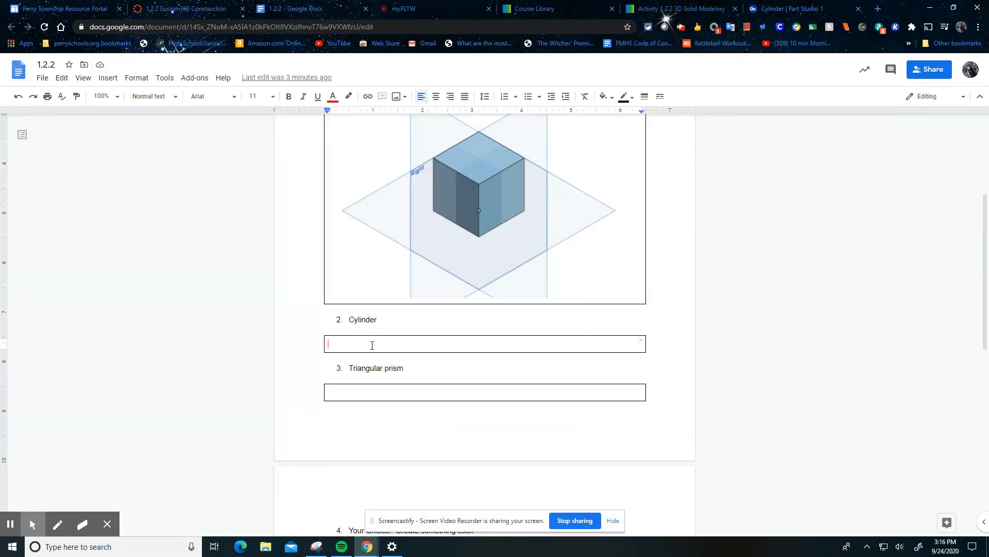
key("ctrl+v")
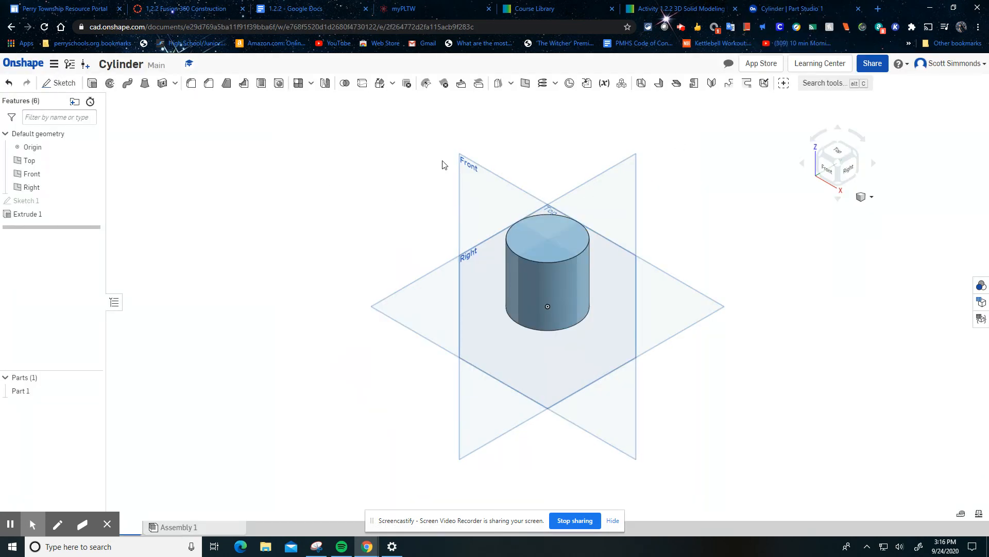
- In Onshape, leave the Cylinder document, reopen it and return to the 1.2.2 OnShape Construction folder
left_click(14, 65)
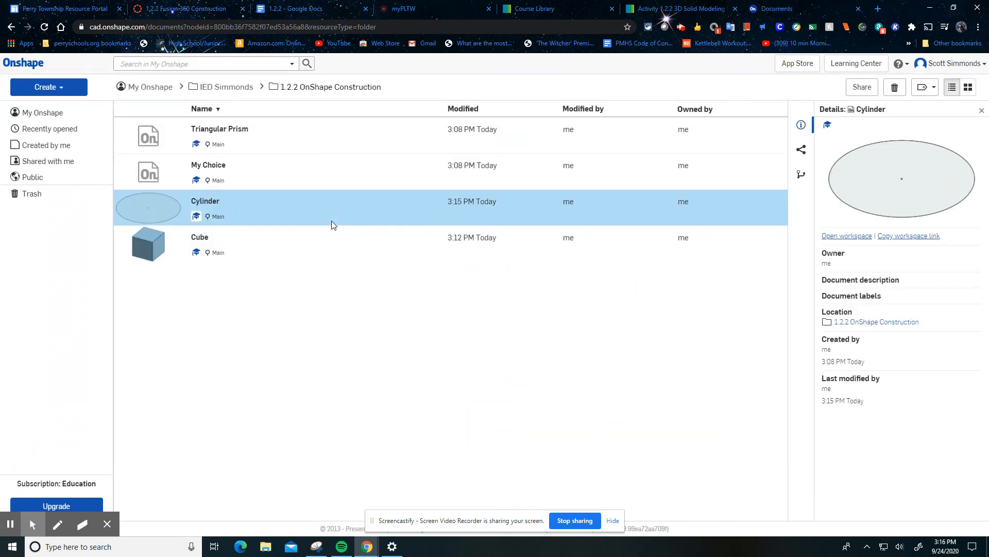
double_click(261, 207)
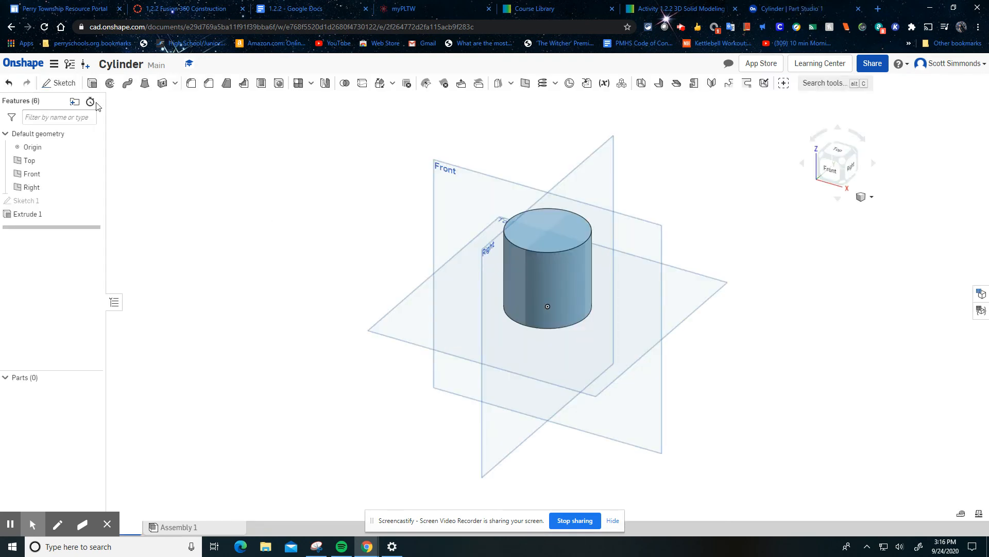
left_click(26, 65)
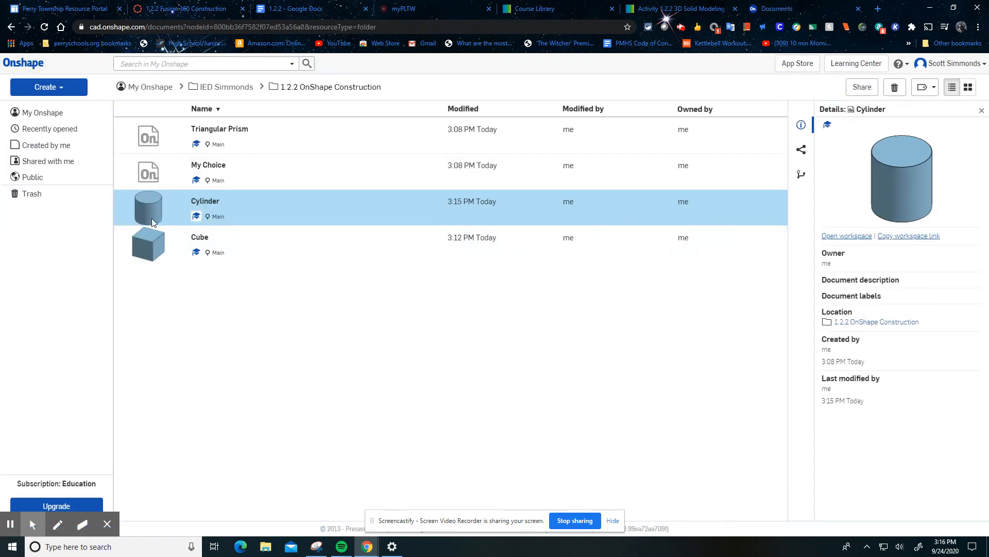
- Open the Triangular Prism document and start a new sketch on the Top plane, viewed from the top
double_click(269, 138)
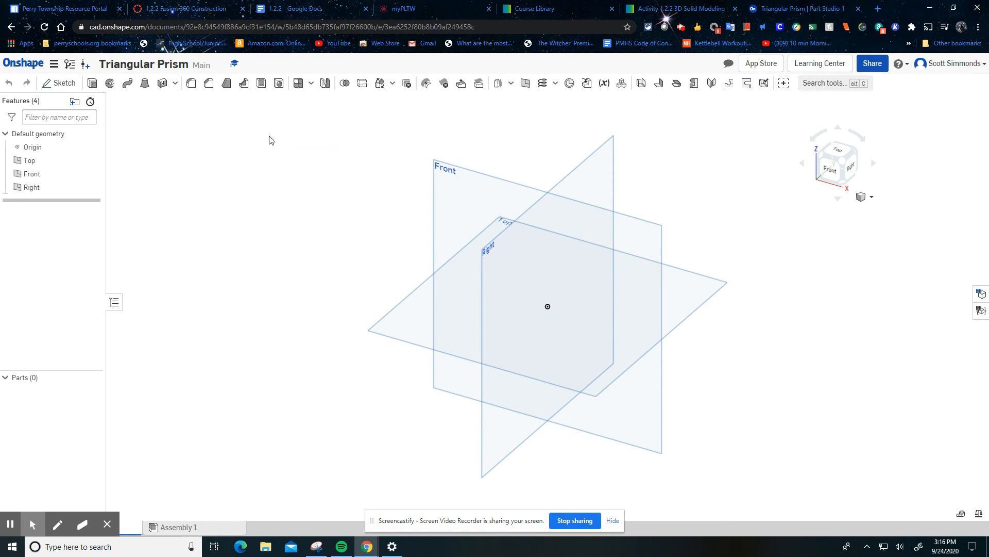
left_click(59, 84)
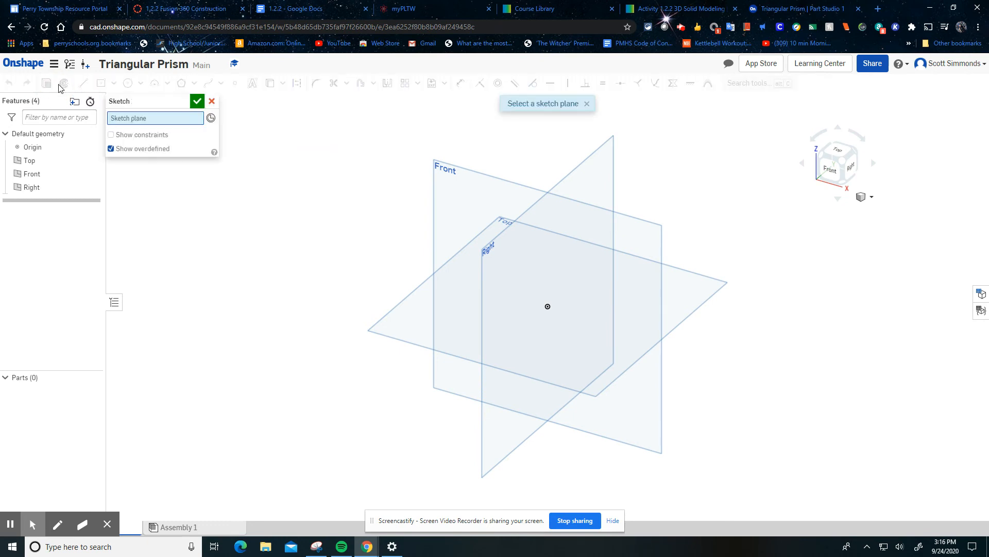
left_click(841, 150)
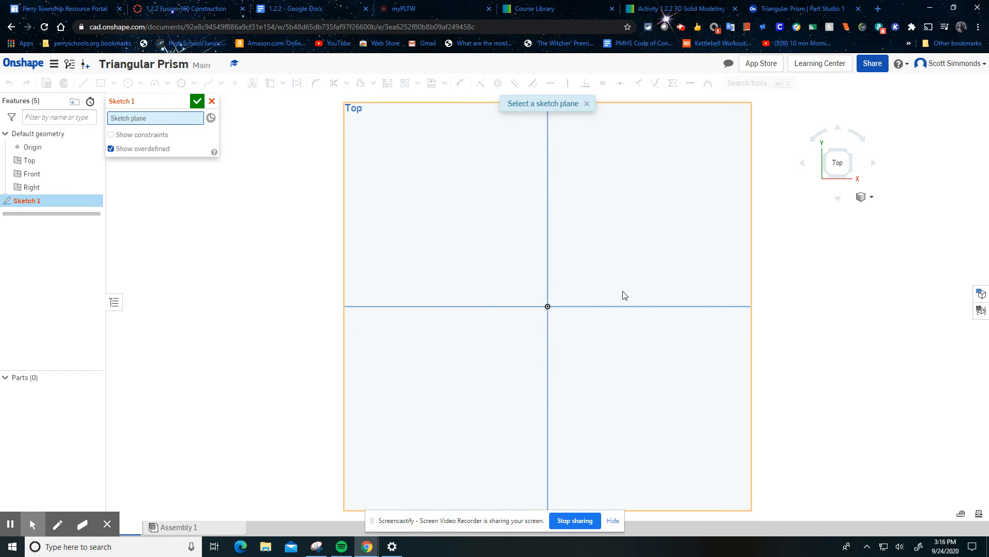
left_click(518, 263)
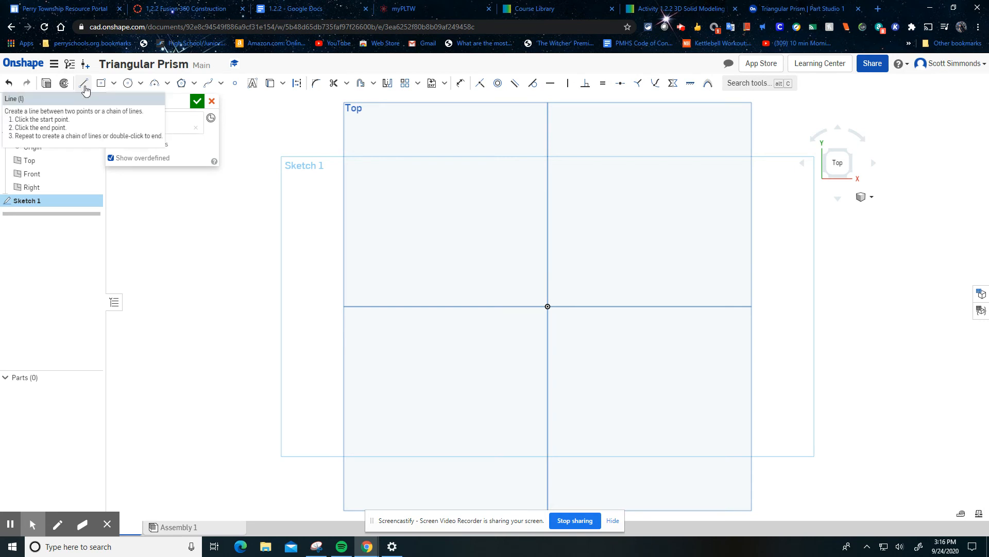
- Sketch a horizontal line about 1.17 in long below the origin and a sloping line from its right end to the vertical axis above the origin
left_click(85, 90)
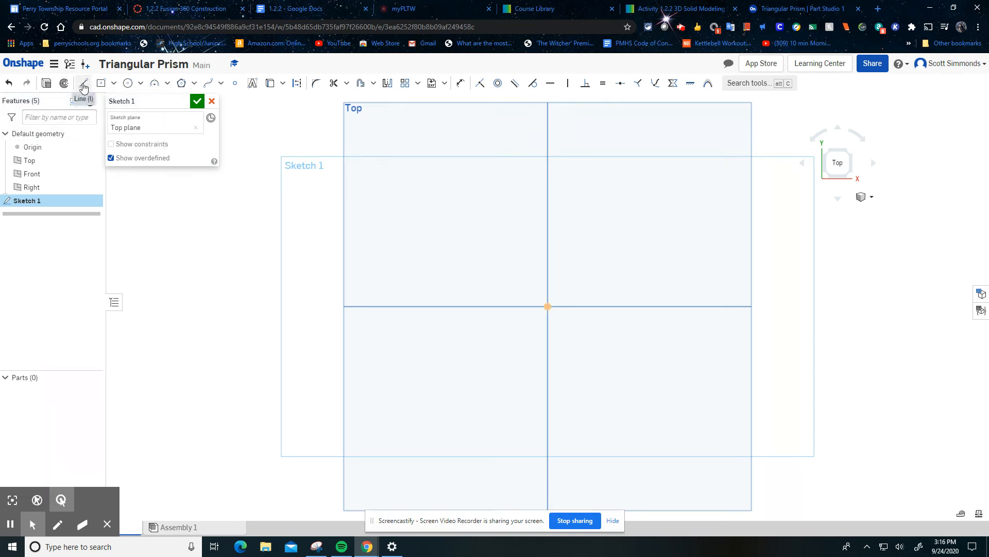
left_click(84, 90)
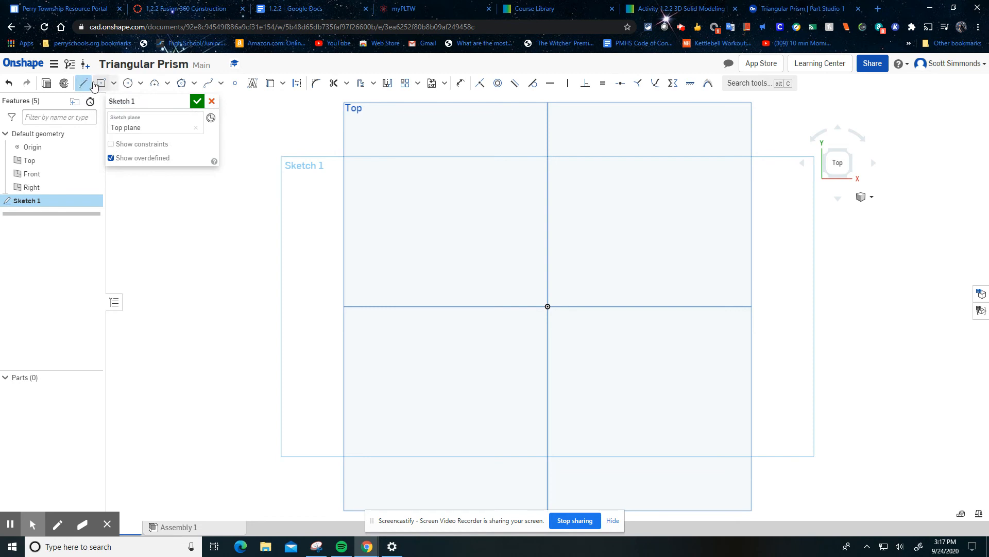
left_click_drag(514, 334, 593, 334)
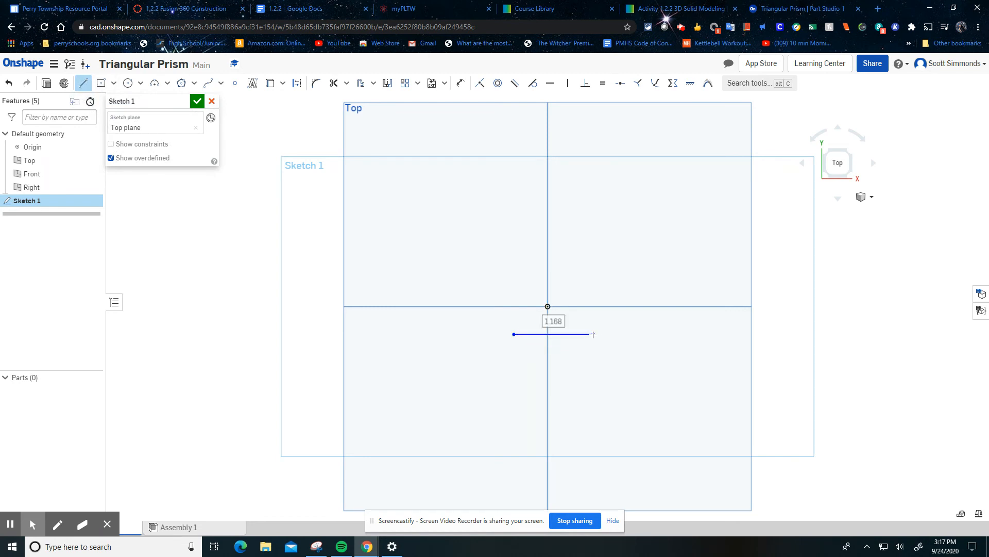
type("2")
left_click_drag(593, 334, 547, 275)
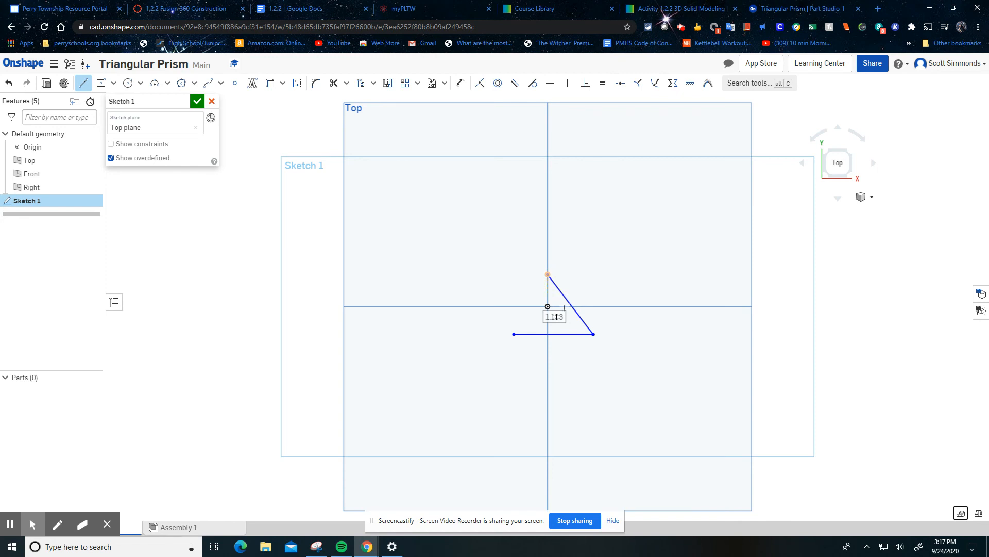
left_click(555, 317)
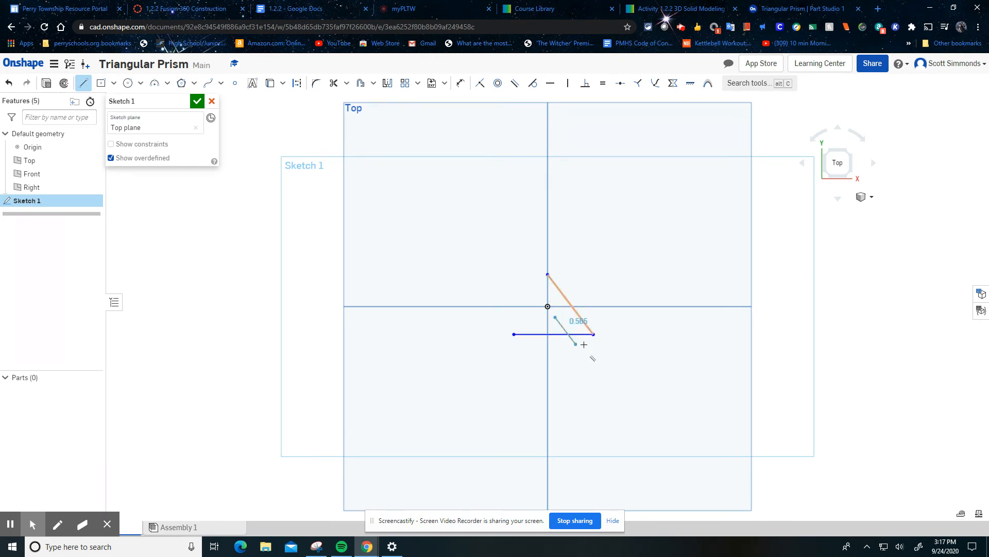
right_click(592, 302)
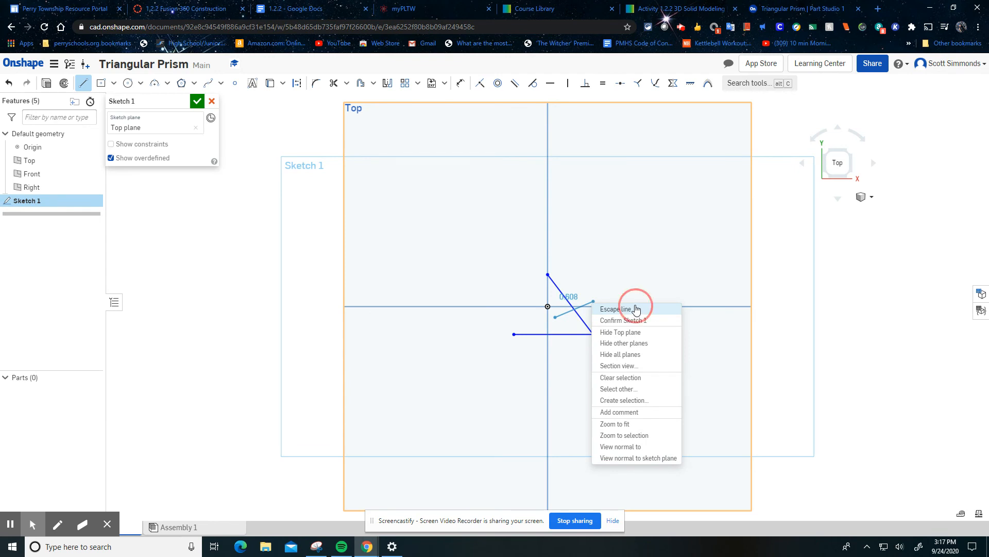
left_click(636, 309)
left_click(546, 276)
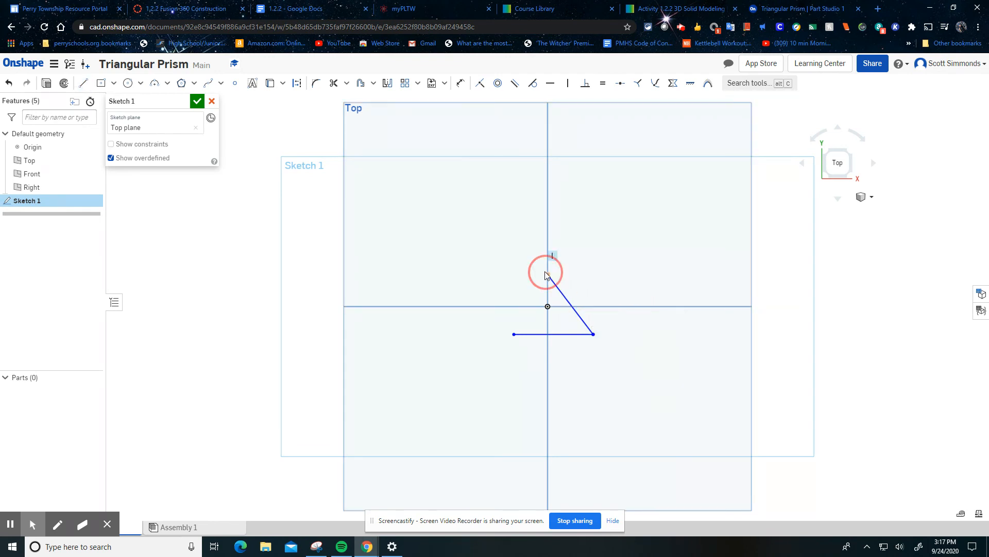
- Close the triangle with a line about 1.01 in long from the apex to the left end of the base line
left_click(83, 83)
left_click(548, 276)
left_click(515, 334)
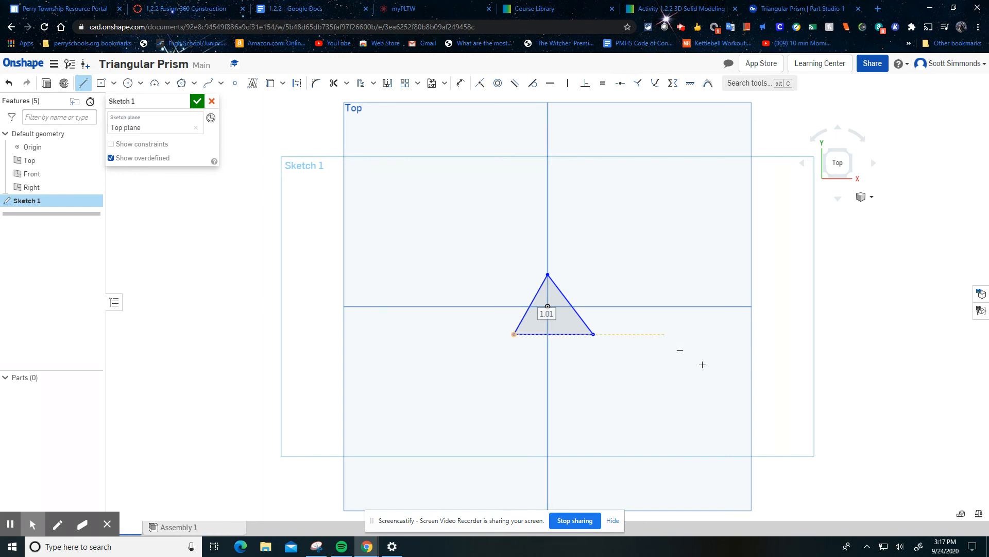
- Finish drawing the triangle and extrude it as a new solid with a blind depth of 2 in
key("Escape")
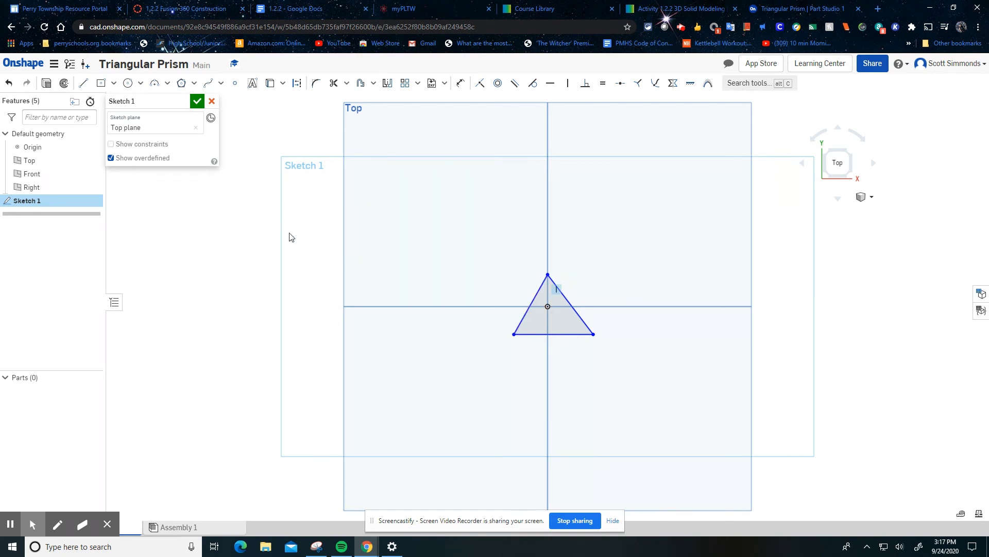
left_click(682, 301)
right_click_drag(682, 297, 699, 256)
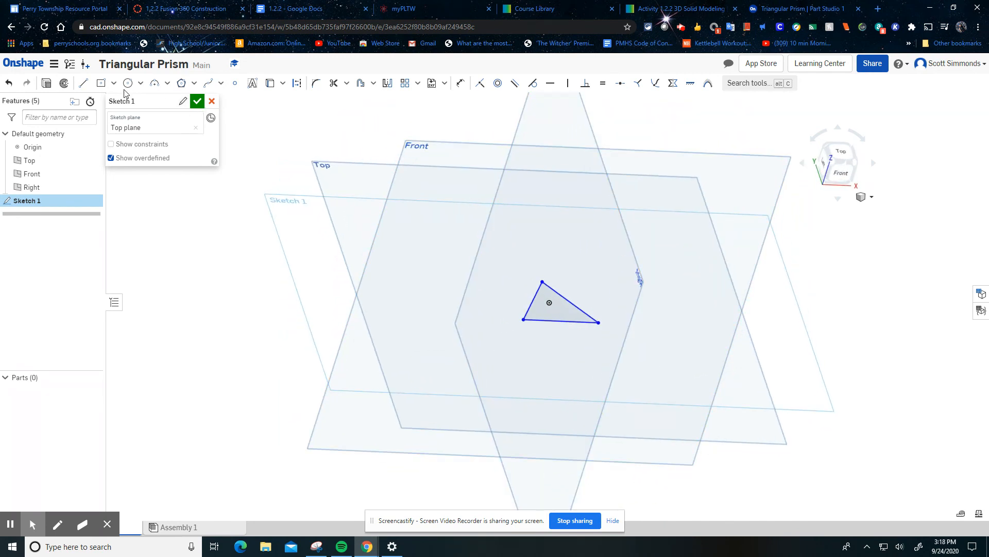
left_click(45, 85)
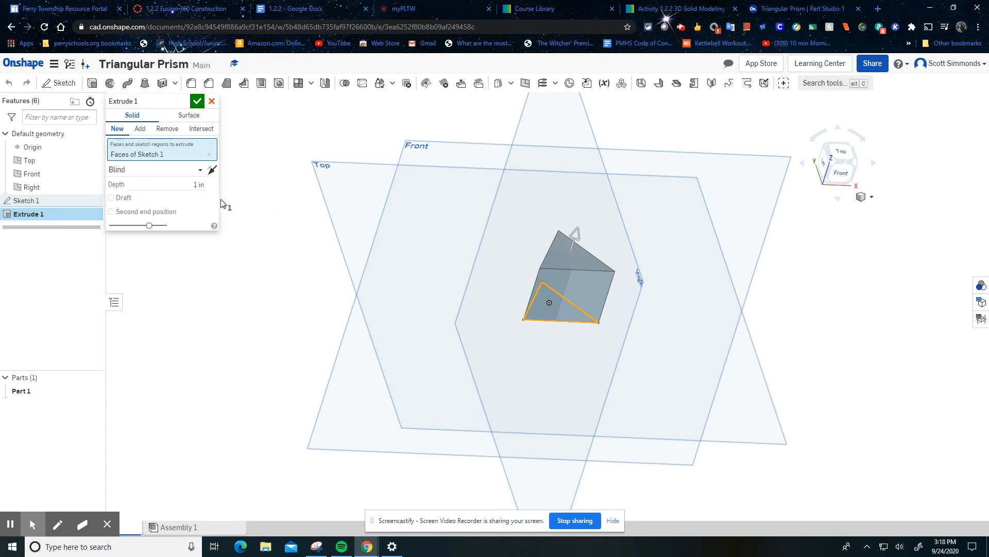
left_click(197, 185)
type("2")
key("Return")
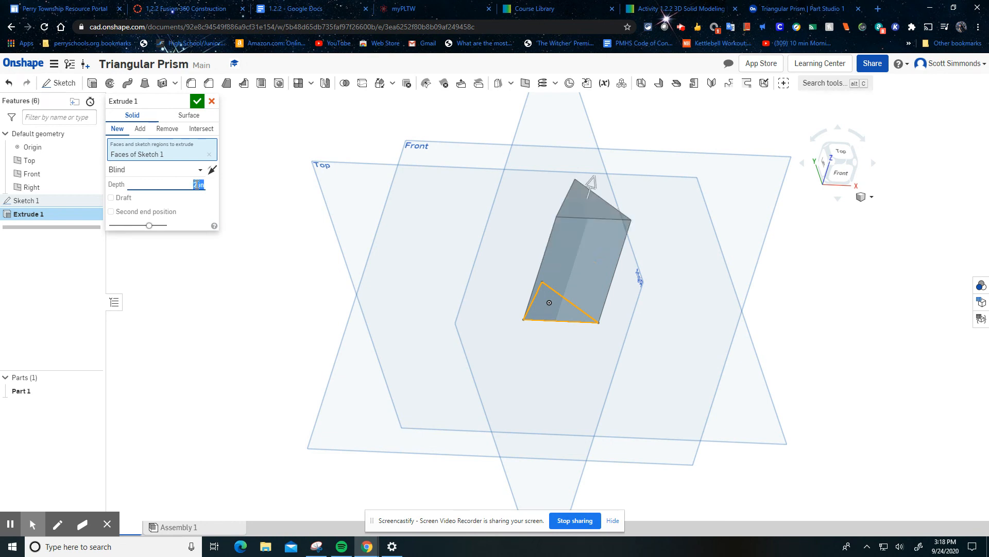
left_click(197, 102)
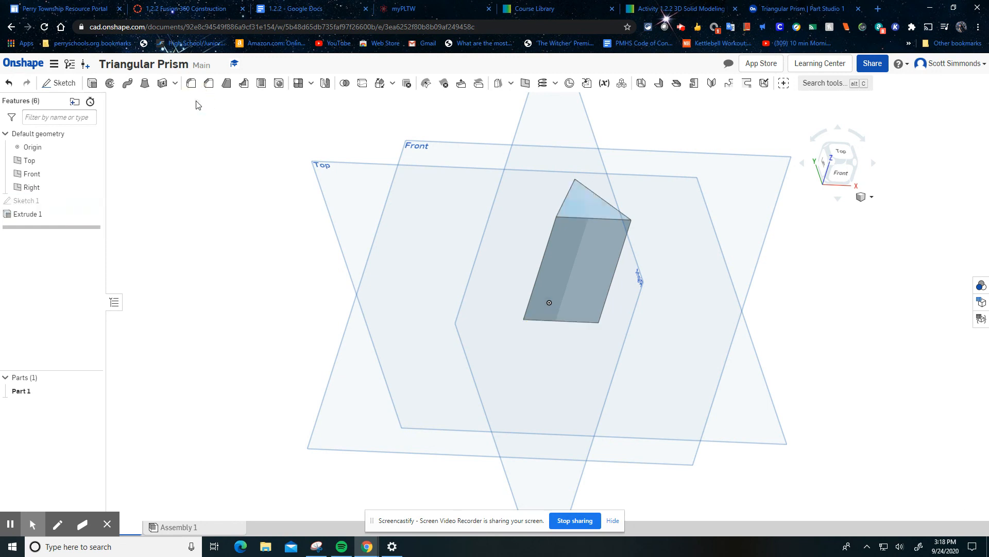
- Show the prism in isometric view, capture it with its planes in the Snipping Tool and copy the snip
left_click(872, 197)
left_click(814, 208)
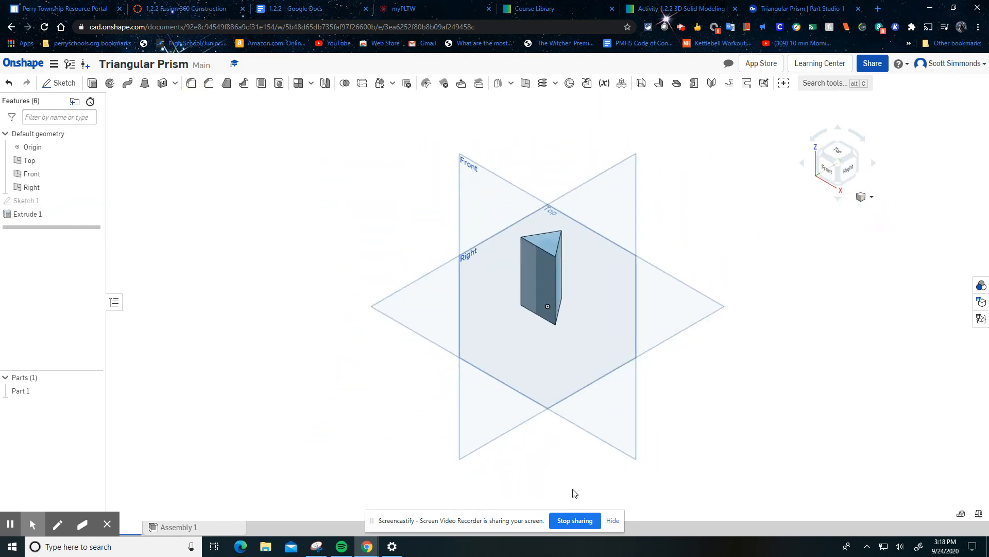
left_click(317, 545)
left_click(374, 80)
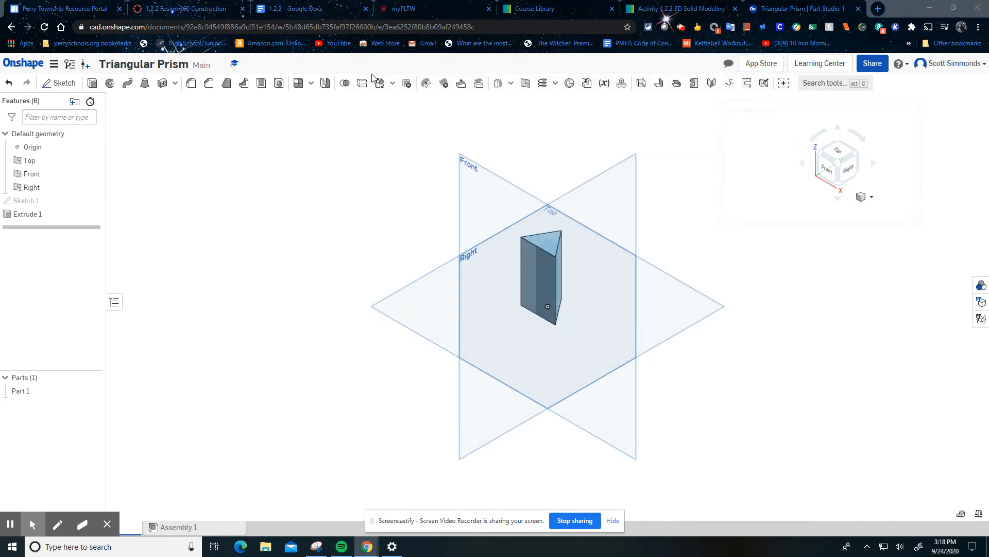
left_click_drag(431, 157, 692, 428)
right_click(557, 281)
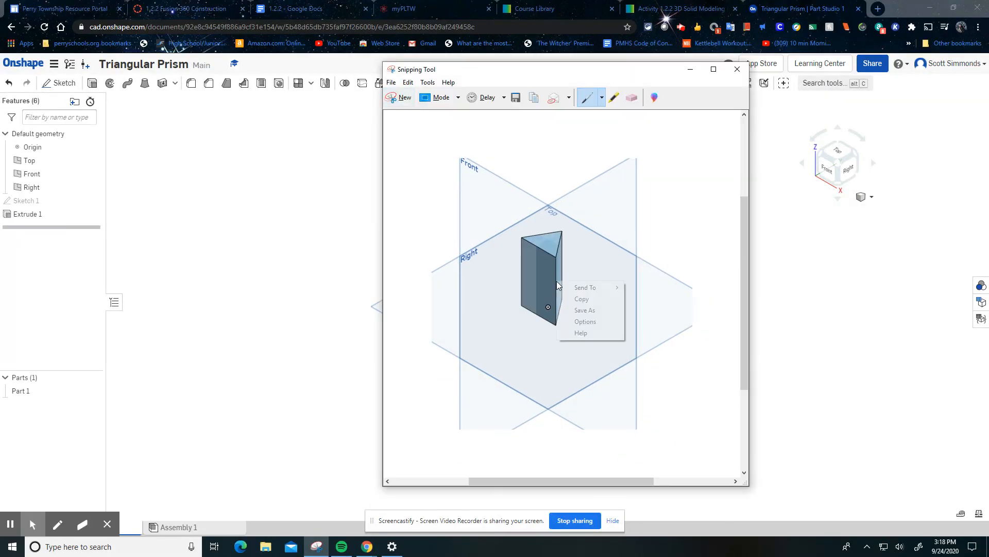
left_click(579, 301)
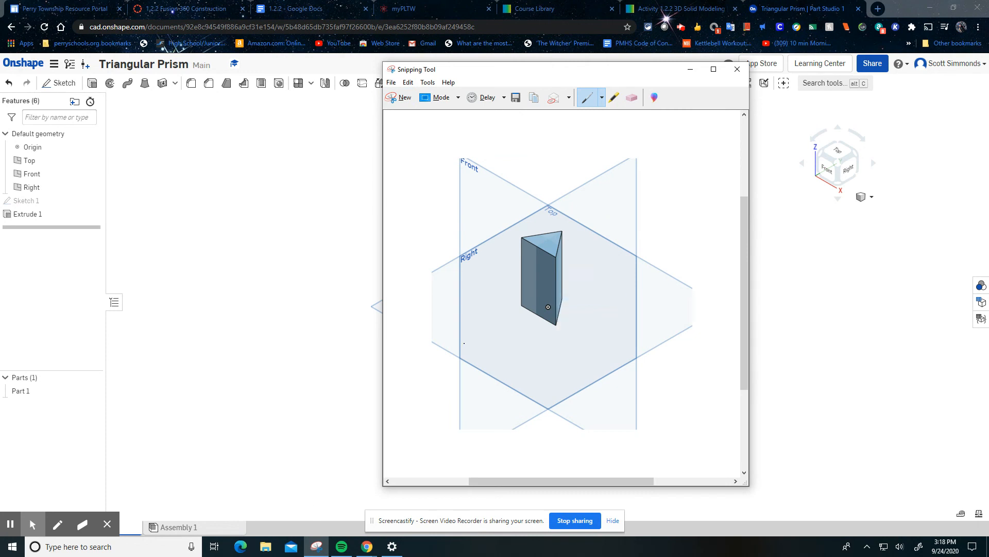
- Switch to the 1.2.2 Google Doc, paste the snip into the Triangular prism box and review the document from its beginning
left_click(311, 9)
scroll(387, 328, "down", 3)
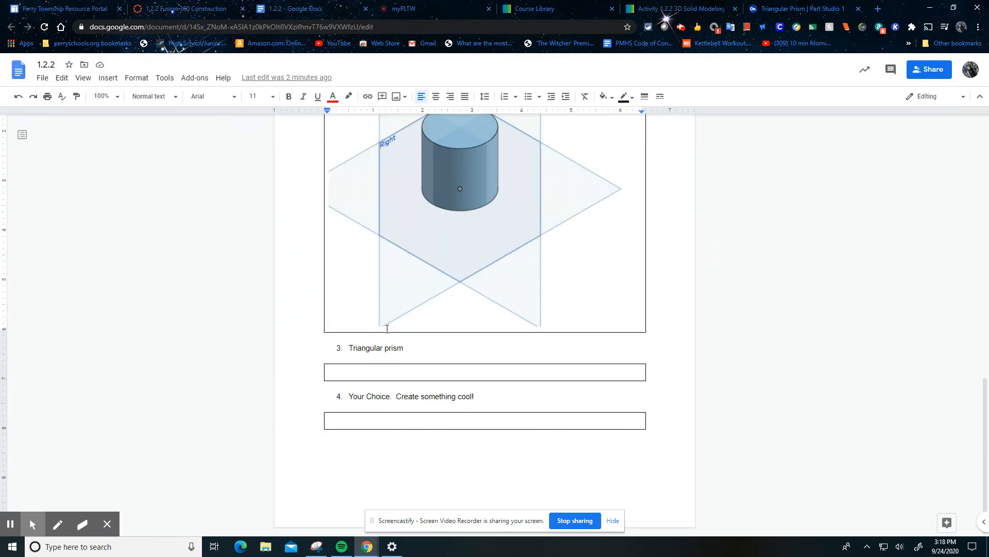
left_click(401, 372)
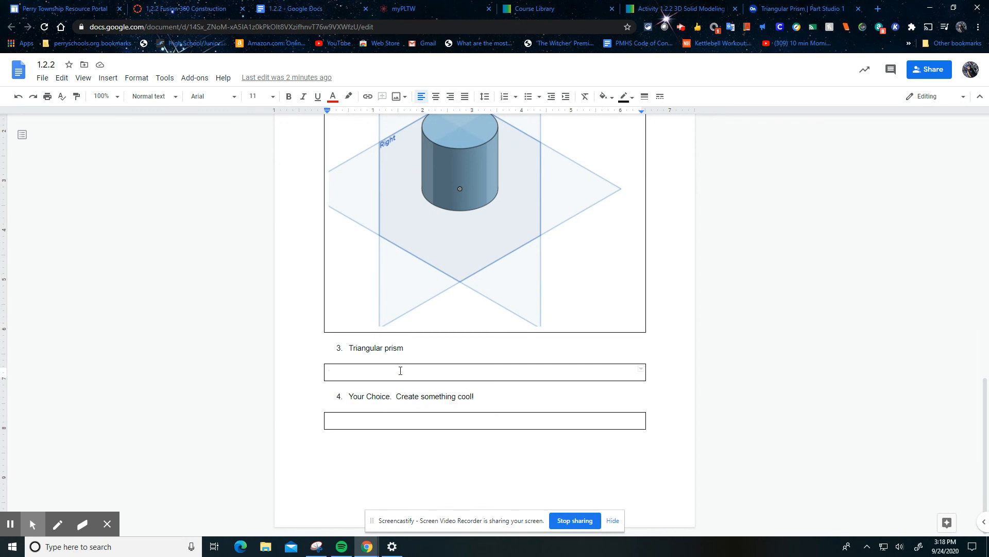
key("ctrl+v")
scroll(399, 370, "up", 15)
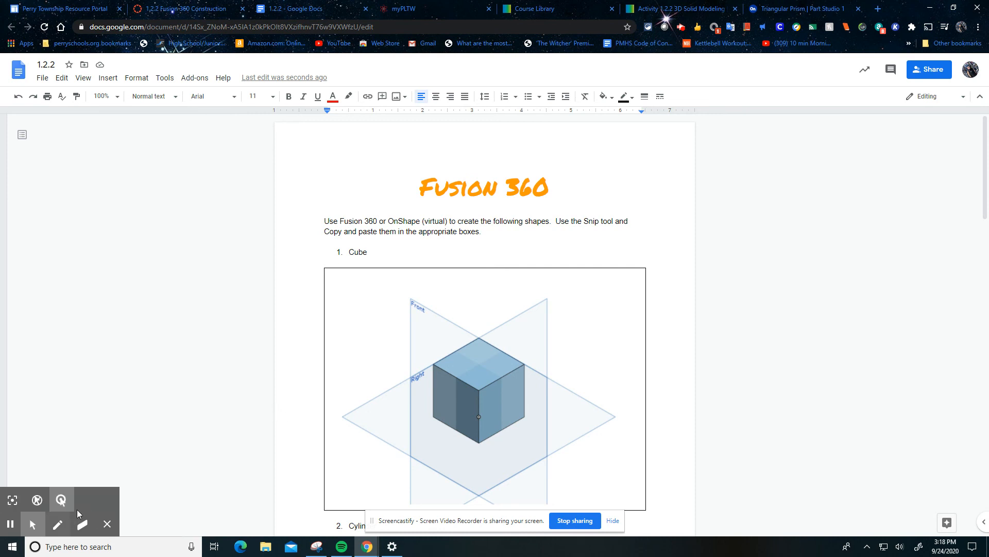
left_click(10, 524)
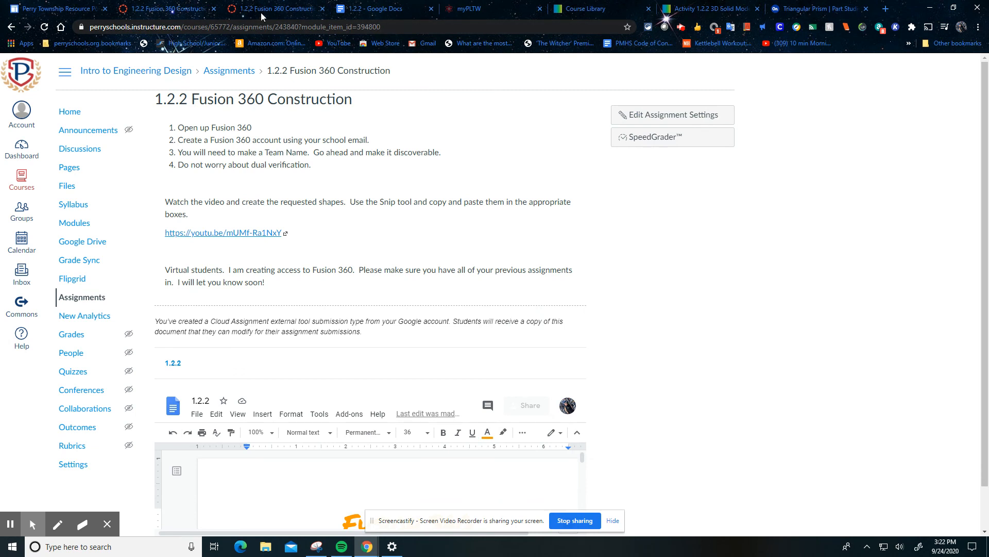
- View the own-choice model on page 4 of the student submission in SpeedGrader, and return to the Triangular Prism document in Onshape
left_click(264, 10)
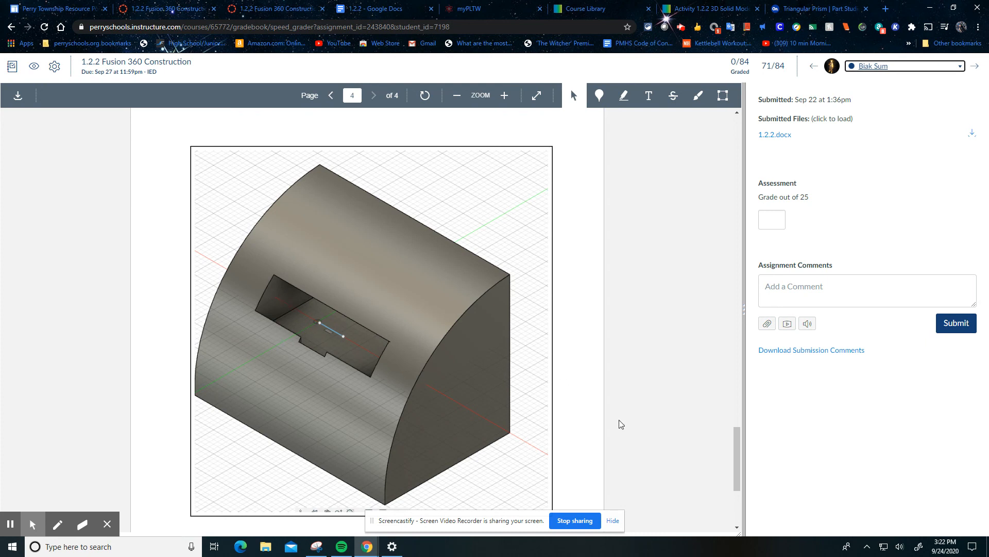
scroll(464, 370, "up", 1)
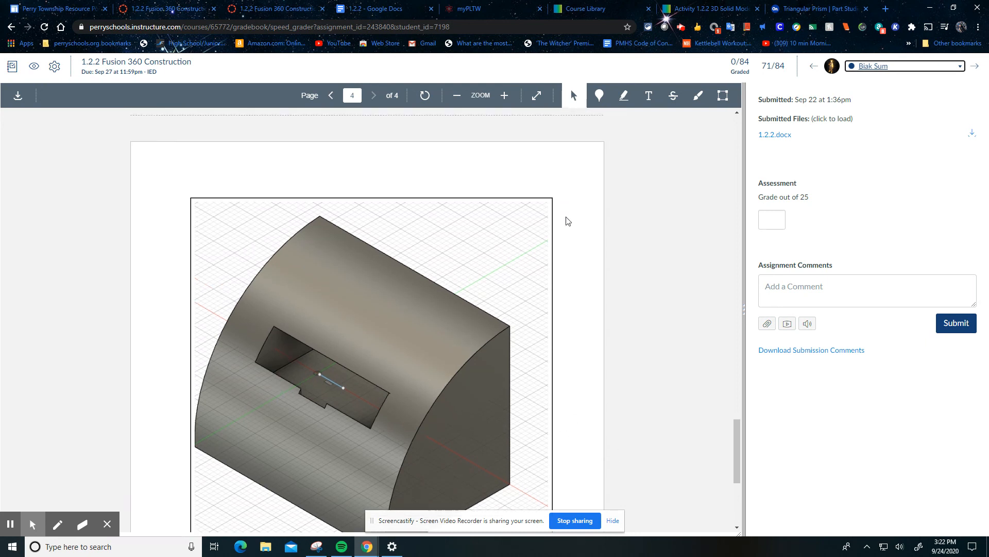
left_click(788, 7)
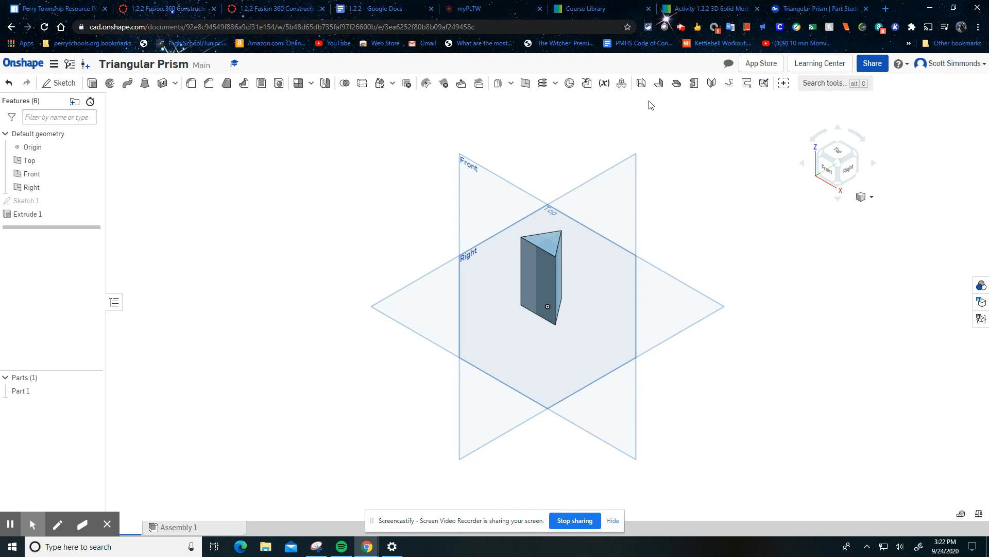
- Switch to the 1.2.2 Google Doc and examine the Your Choice item below the triangular prism snip
left_click(407, 8)
scroll(633, 254, "down", 5)
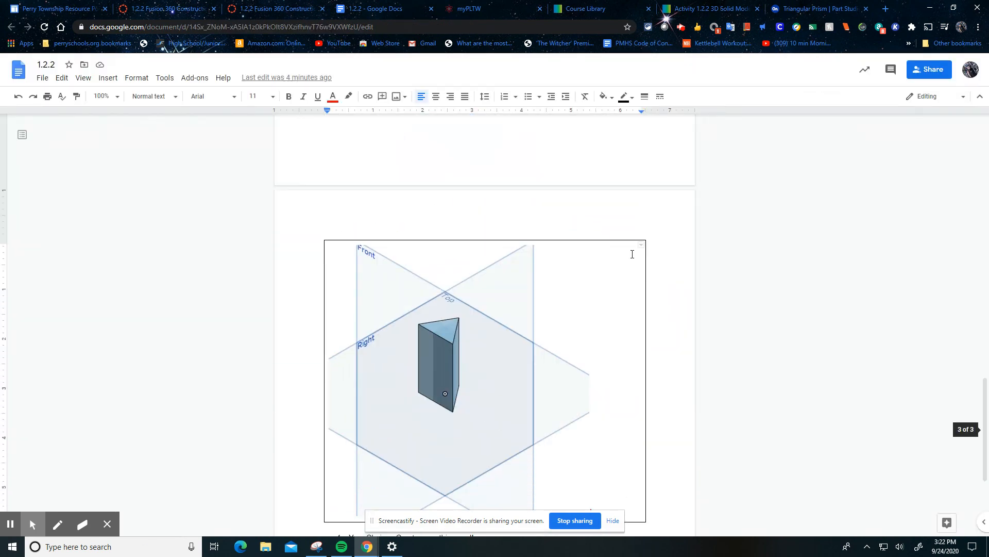
scroll(632, 254, "down", 4)
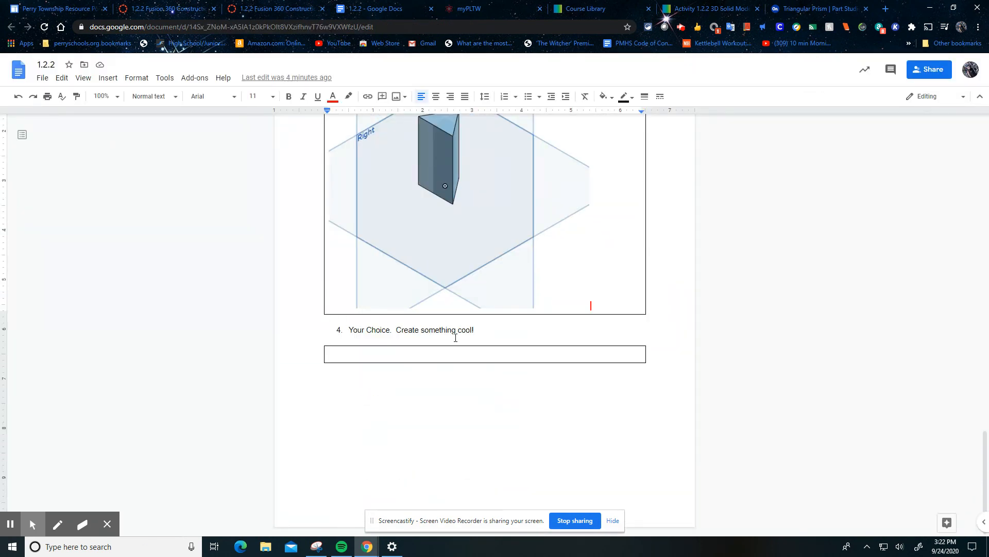